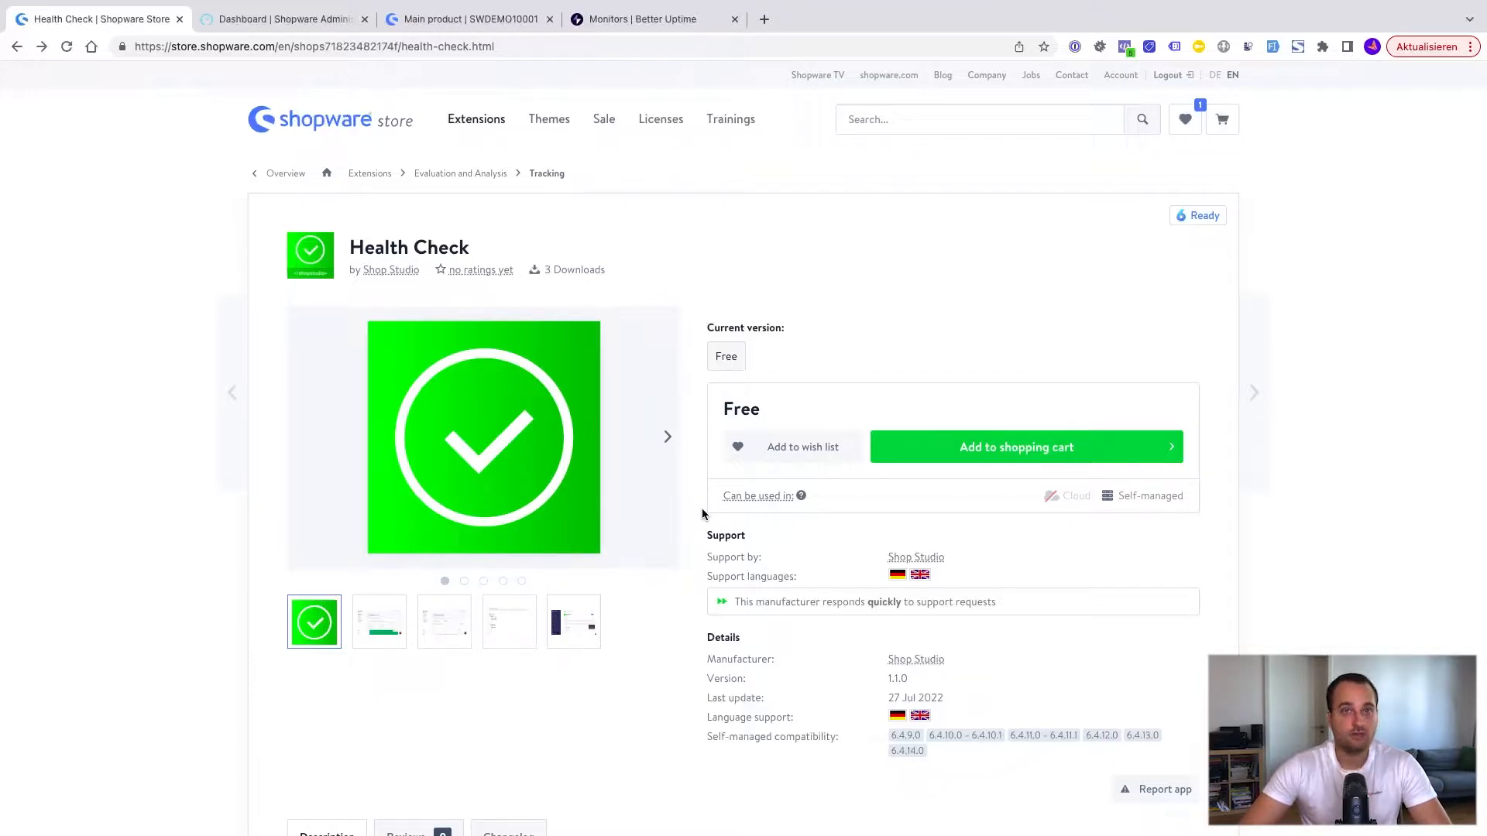
Step: Review the Health Check extension's store description and the pricing page of the linked Better Uptime site
{"action": "scroll", "coordinate": [702, 508], "scroll_direction": "down", "scroll_amount": 3}
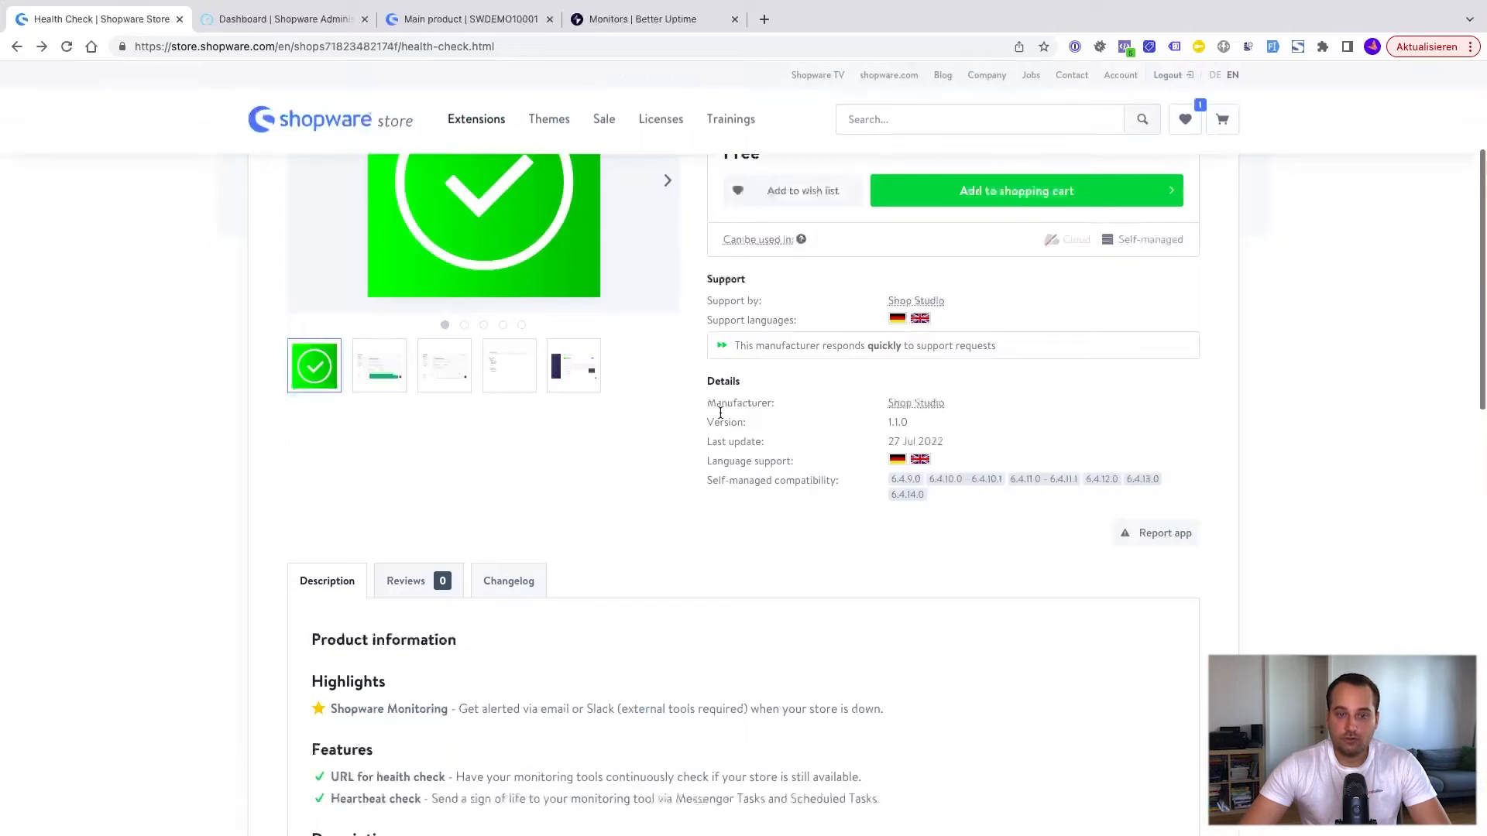
{"action": "scroll", "coordinate": [601, 533], "scroll_direction": "down", "scroll_amount": 3}
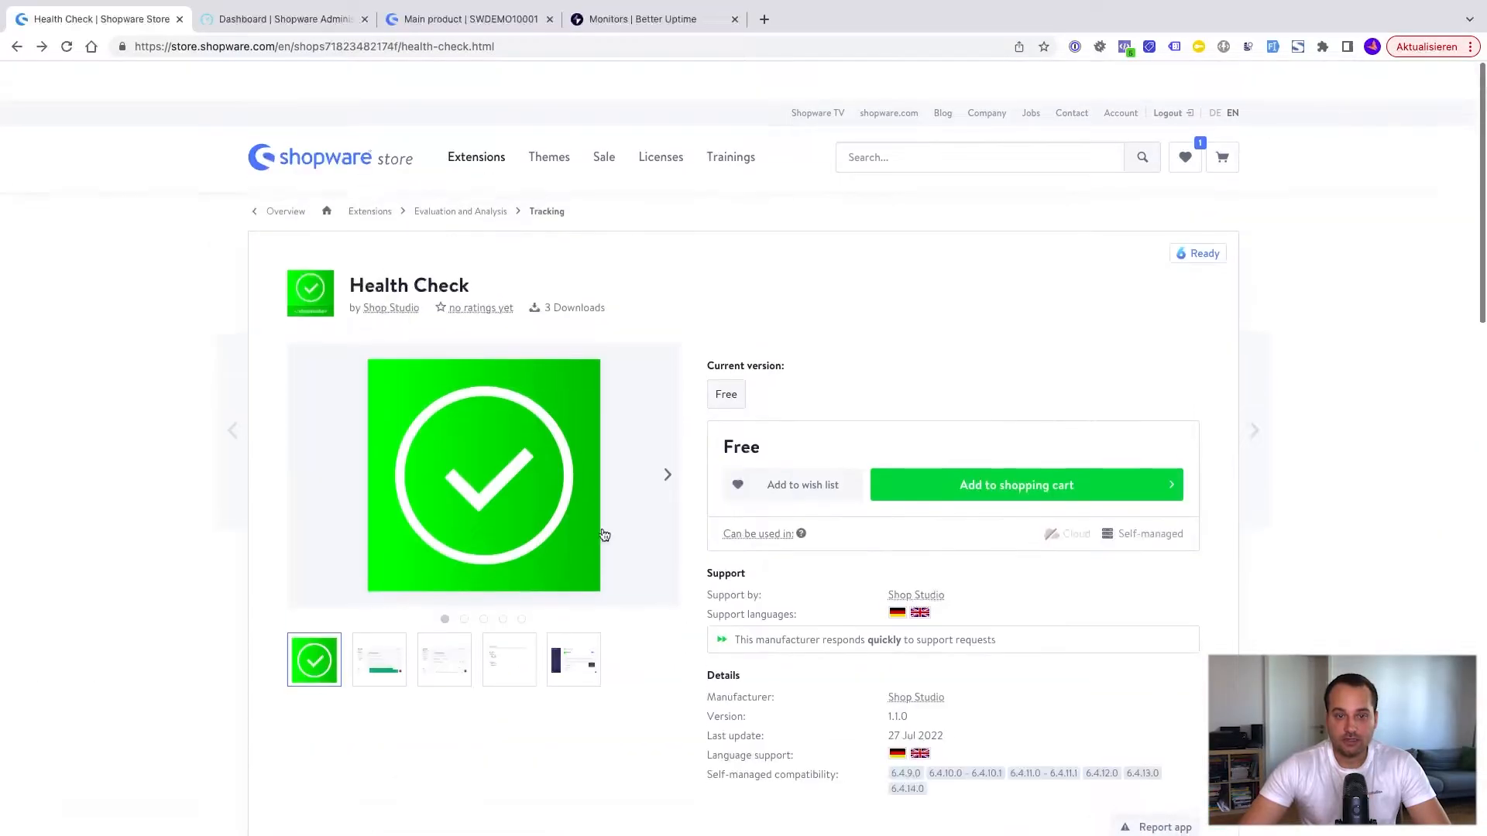
{"action": "scroll", "coordinate": [711, 508], "scroll_direction": "down", "scroll_amount": 1}
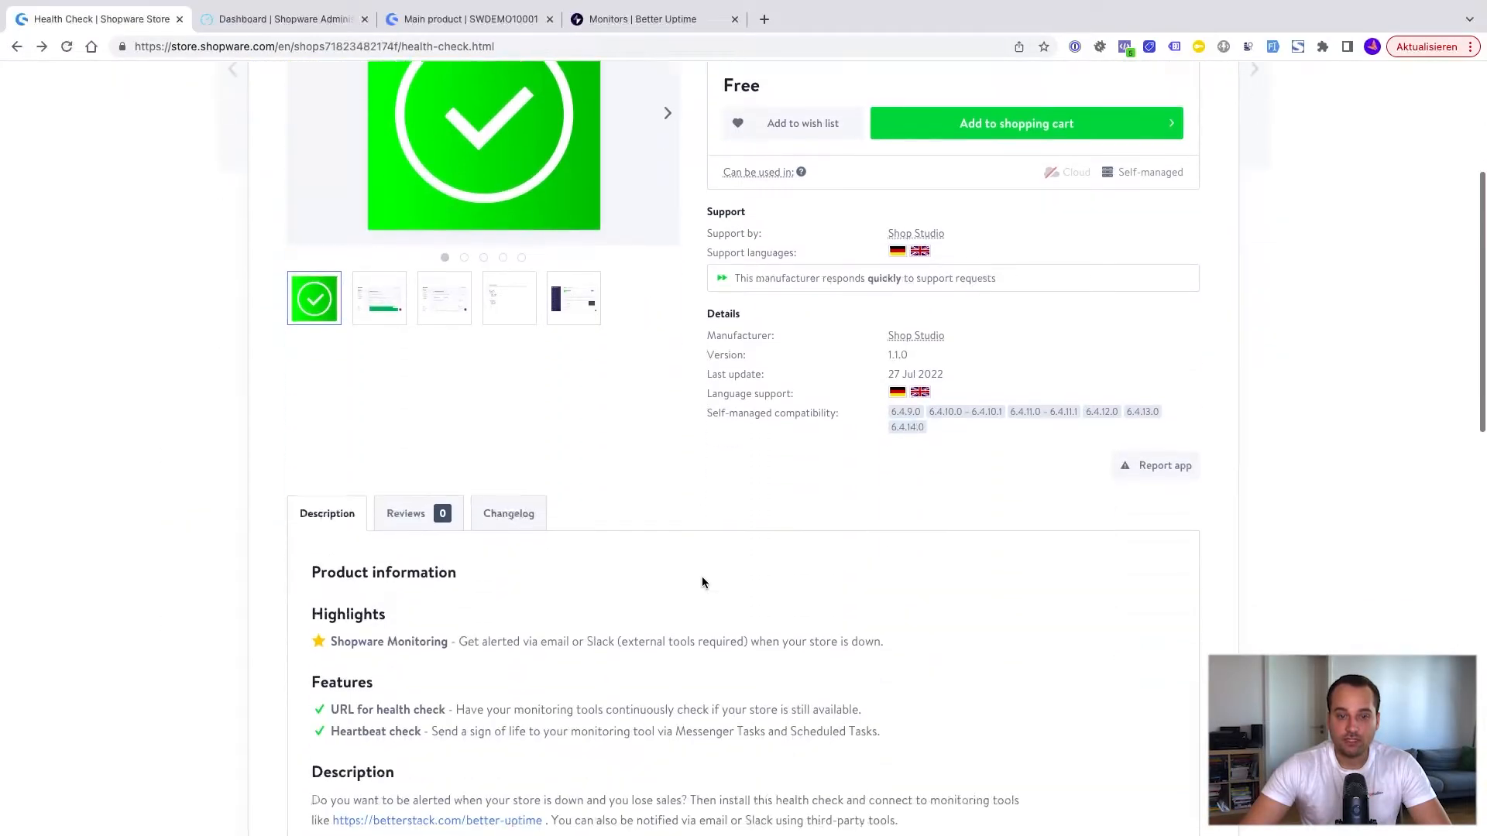
{"action": "scroll", "coordinate": [702, 582], "scroll_direction": "down", "scroll_amount": 4}
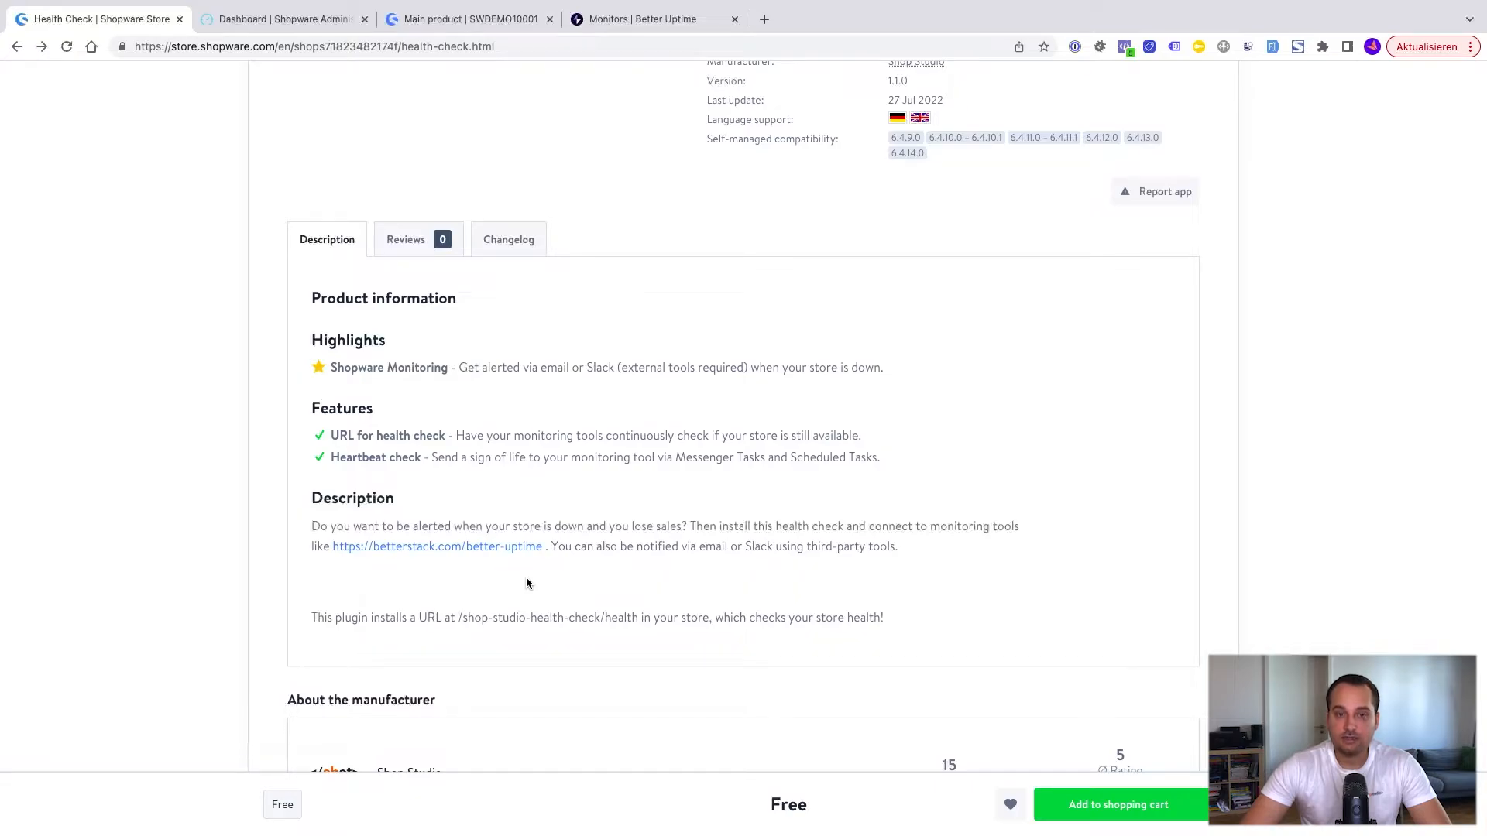
{"action": "left_click", "coordinate": [493, 551]}
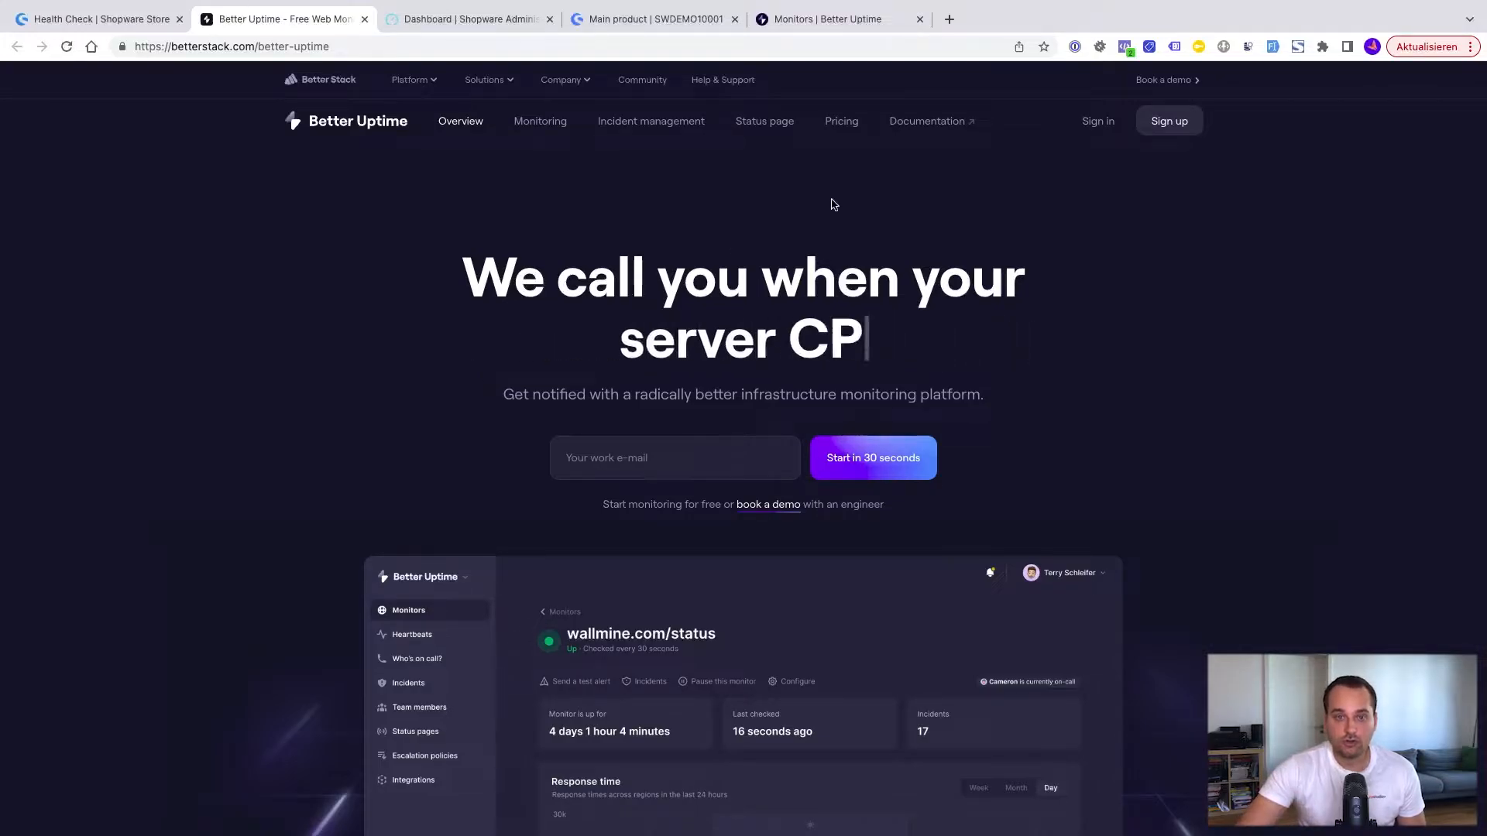
{"action": "left_click", "coordinate": [841, 121]}
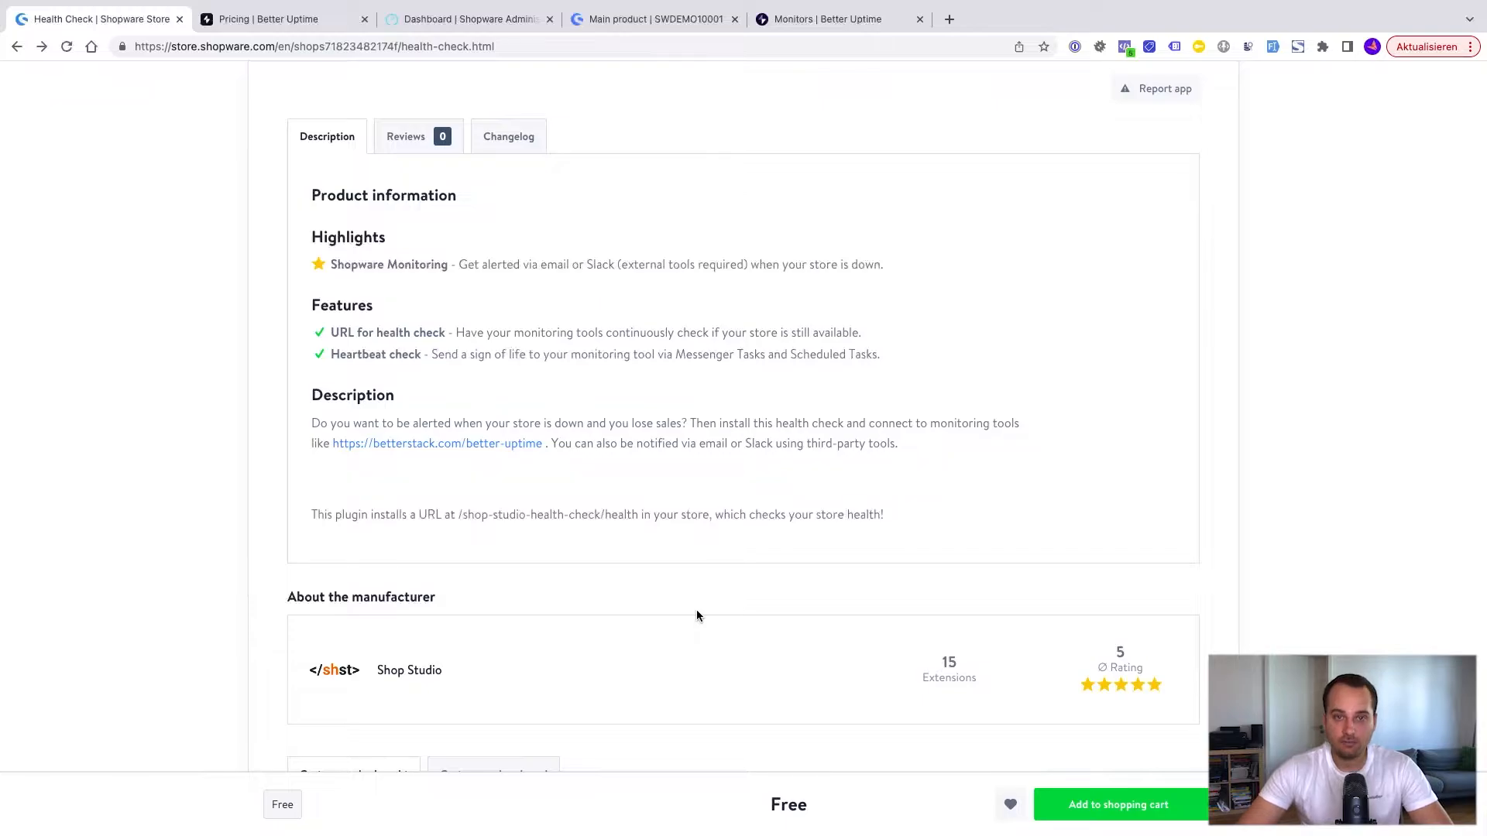
{"action": "scroll", "coordinate": [740, 504], "scroll_direction": "up", "scroll_amount": 10}
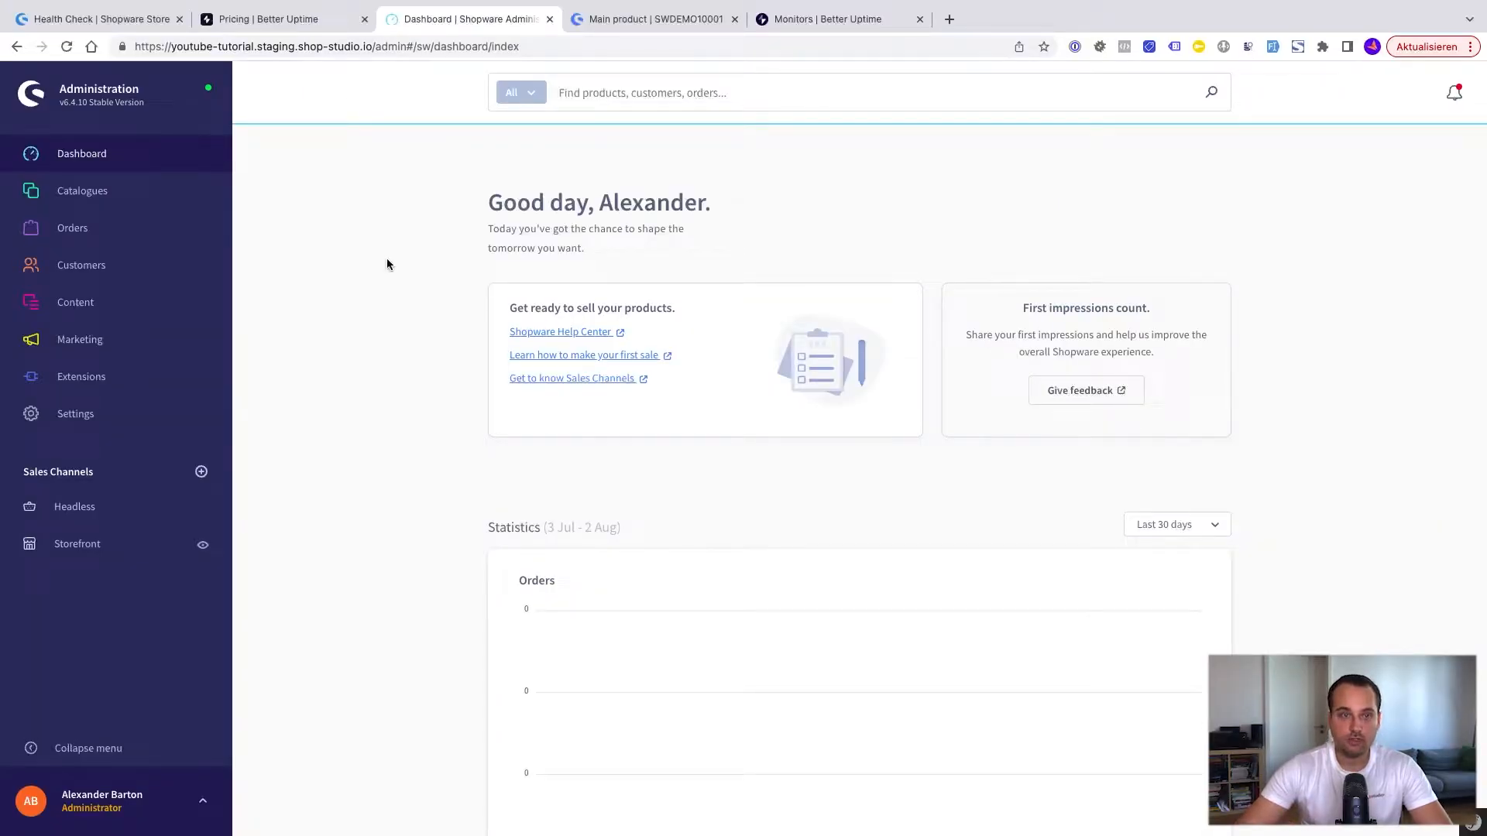
Step: Open the list of installed extensions in the Shopware administration and locate the Health Check app
{"action": "mouse_move", "coordinate": [148, 386]}
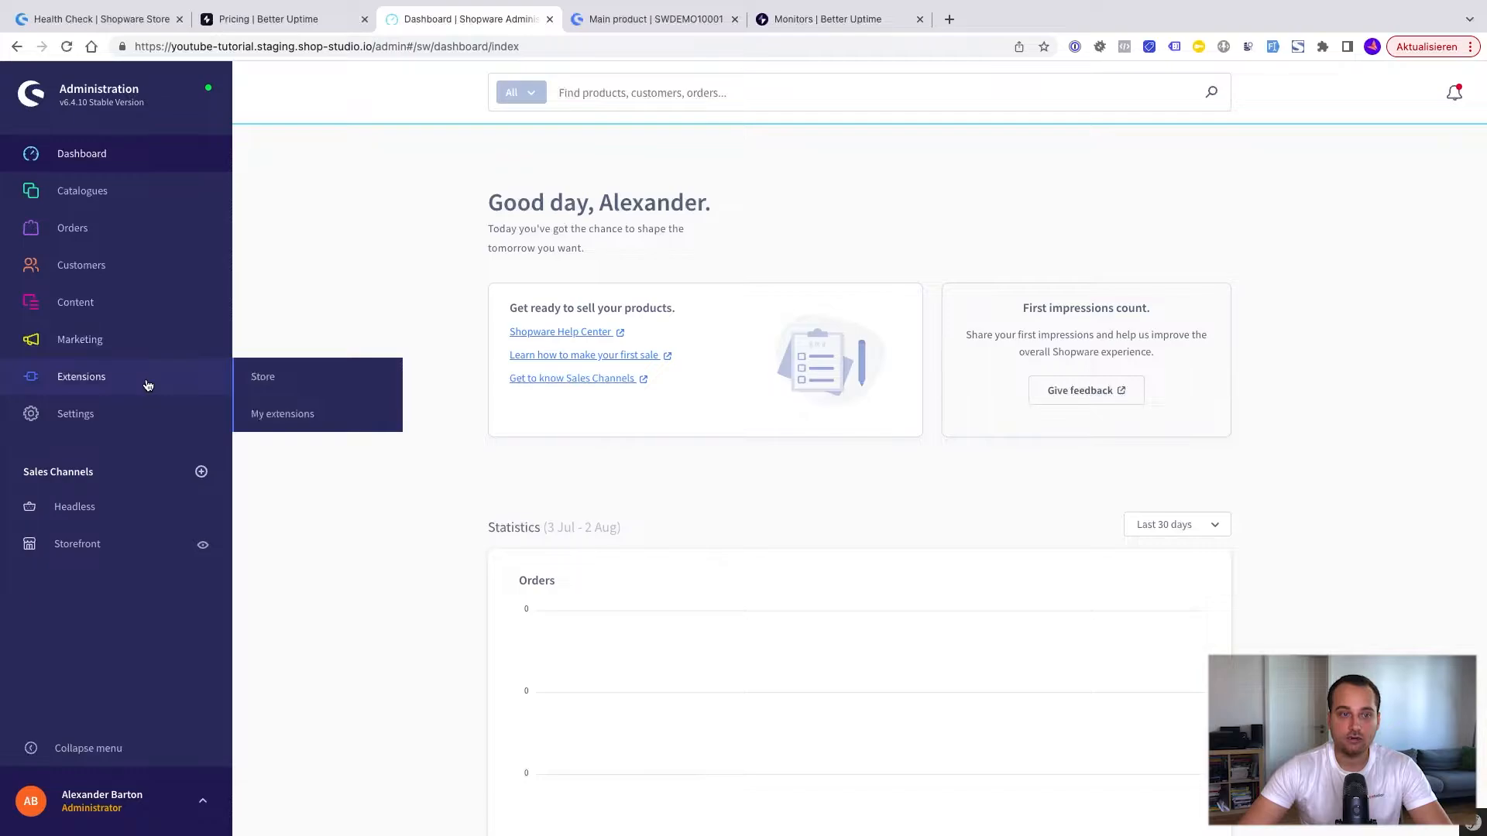
{"action": "left_click", "coordinate": [268, 412]}
{"action": "scroll", "coordinate": [738, 622], "scroll_direction": "down", "scroll_amount": 2}
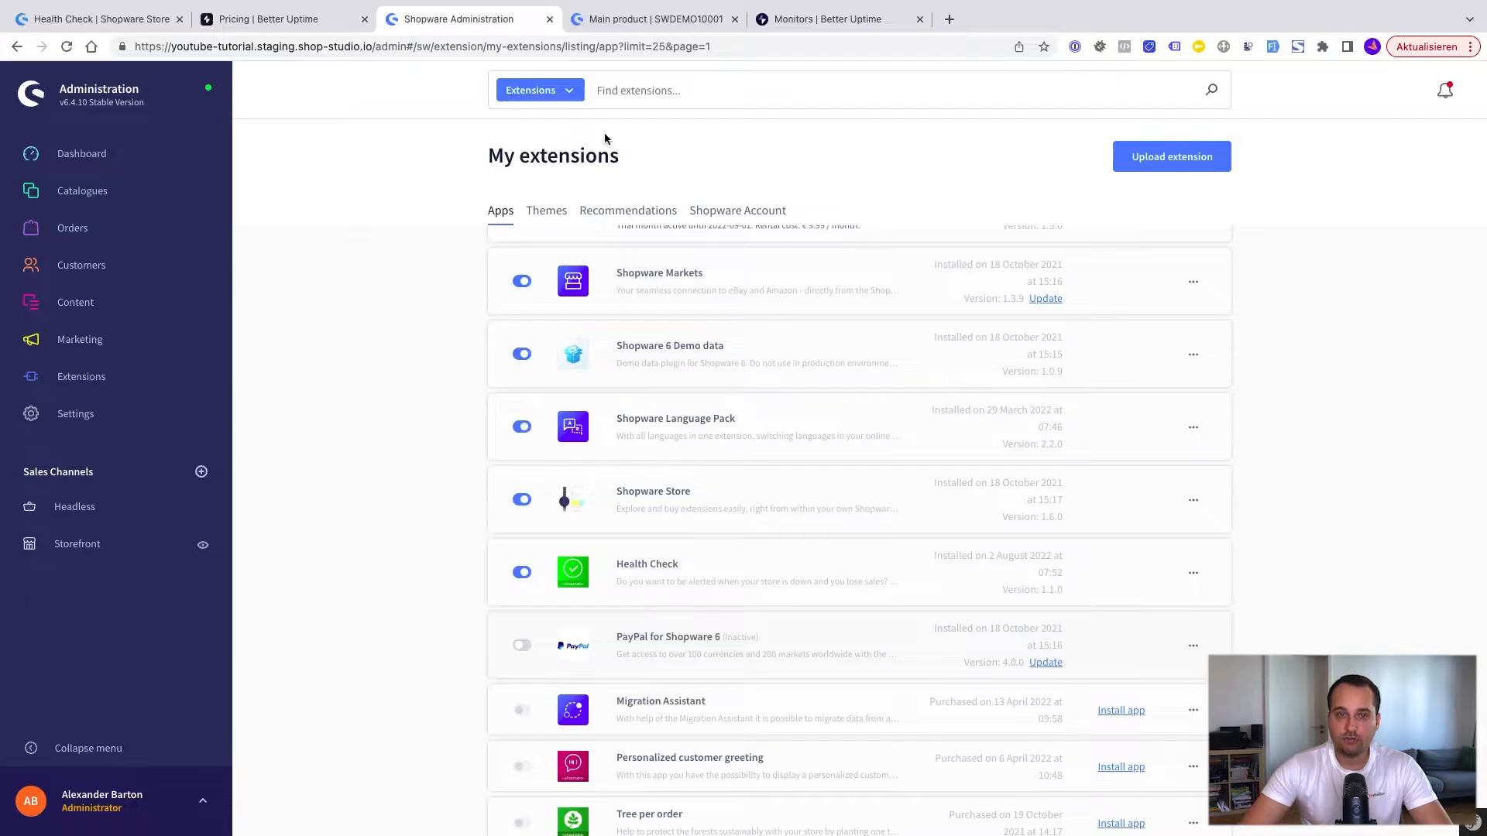
Step: Load /shop-studio-health-check/health on the storefront domain and highlight the overall up status in the response
{"action": "left_click", "coordinate": [635, 21]}
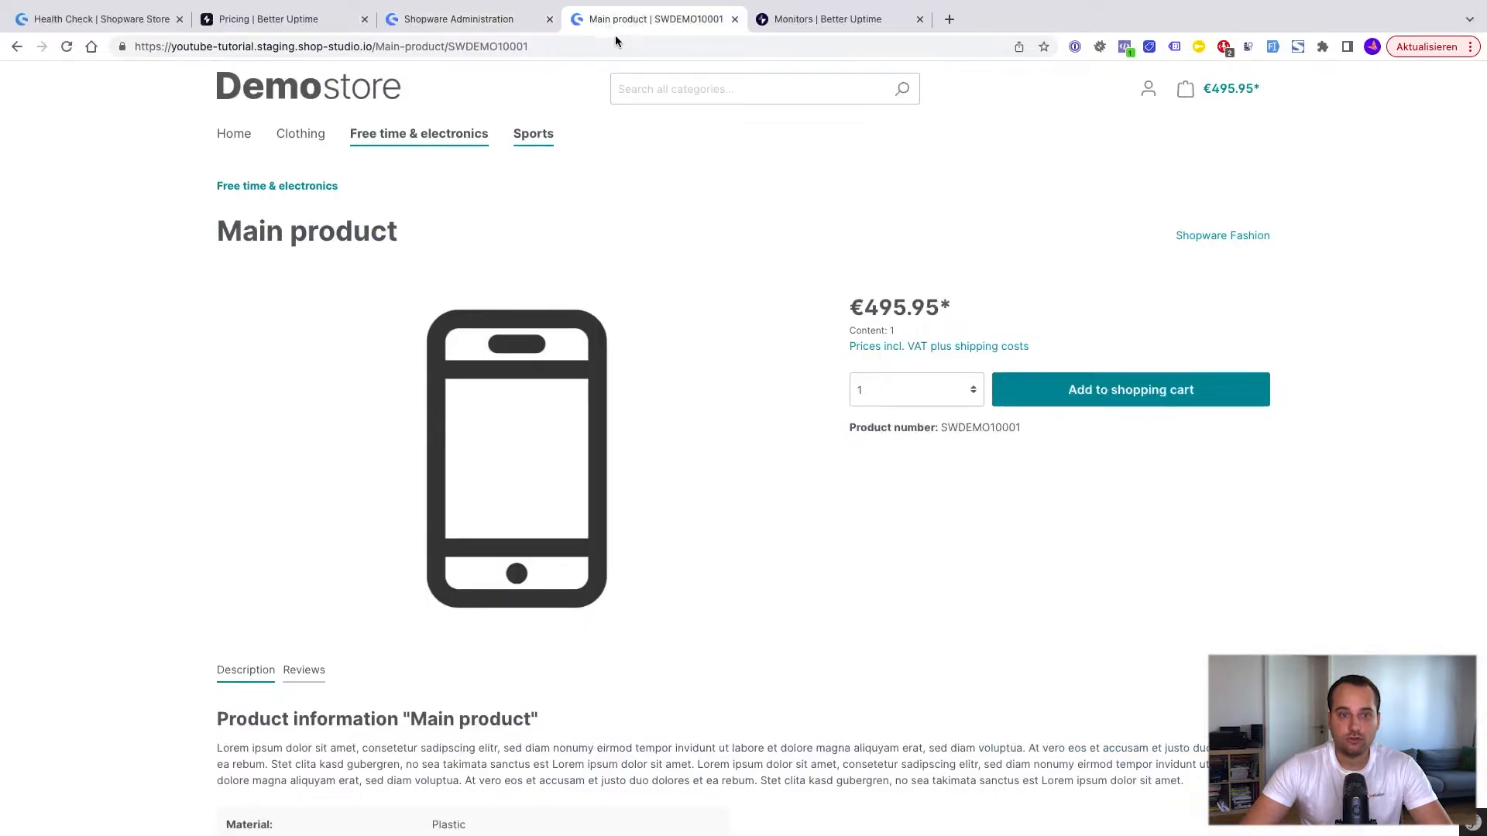
{"action": "left_click", "coordinate": [519, 45]}
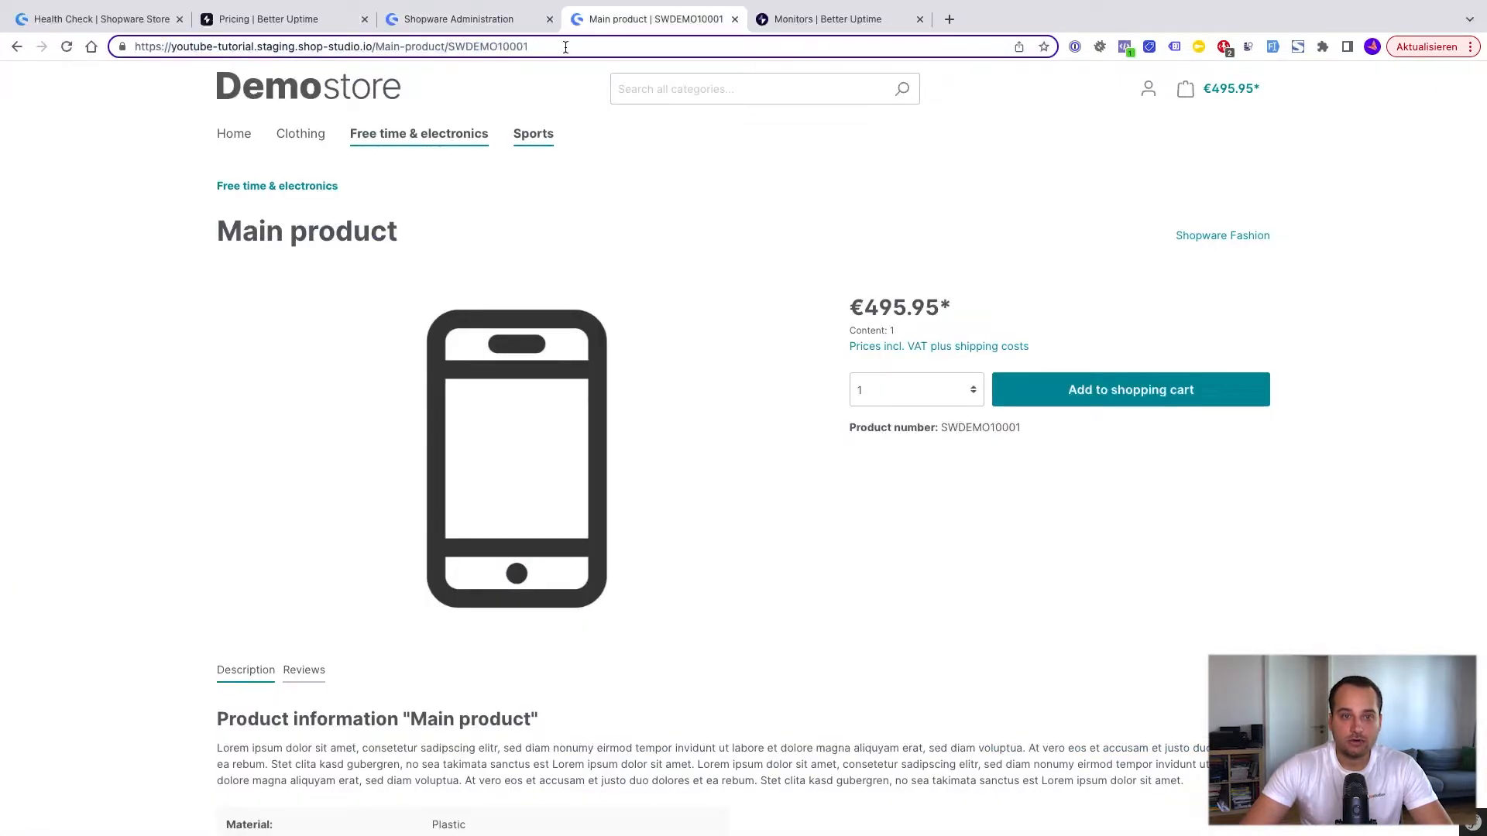
{"action": "left_click_drag", "start_coordinate": [530, 46], "coordinate": [375, 46]}
{"action": "type", "text": "sho"}
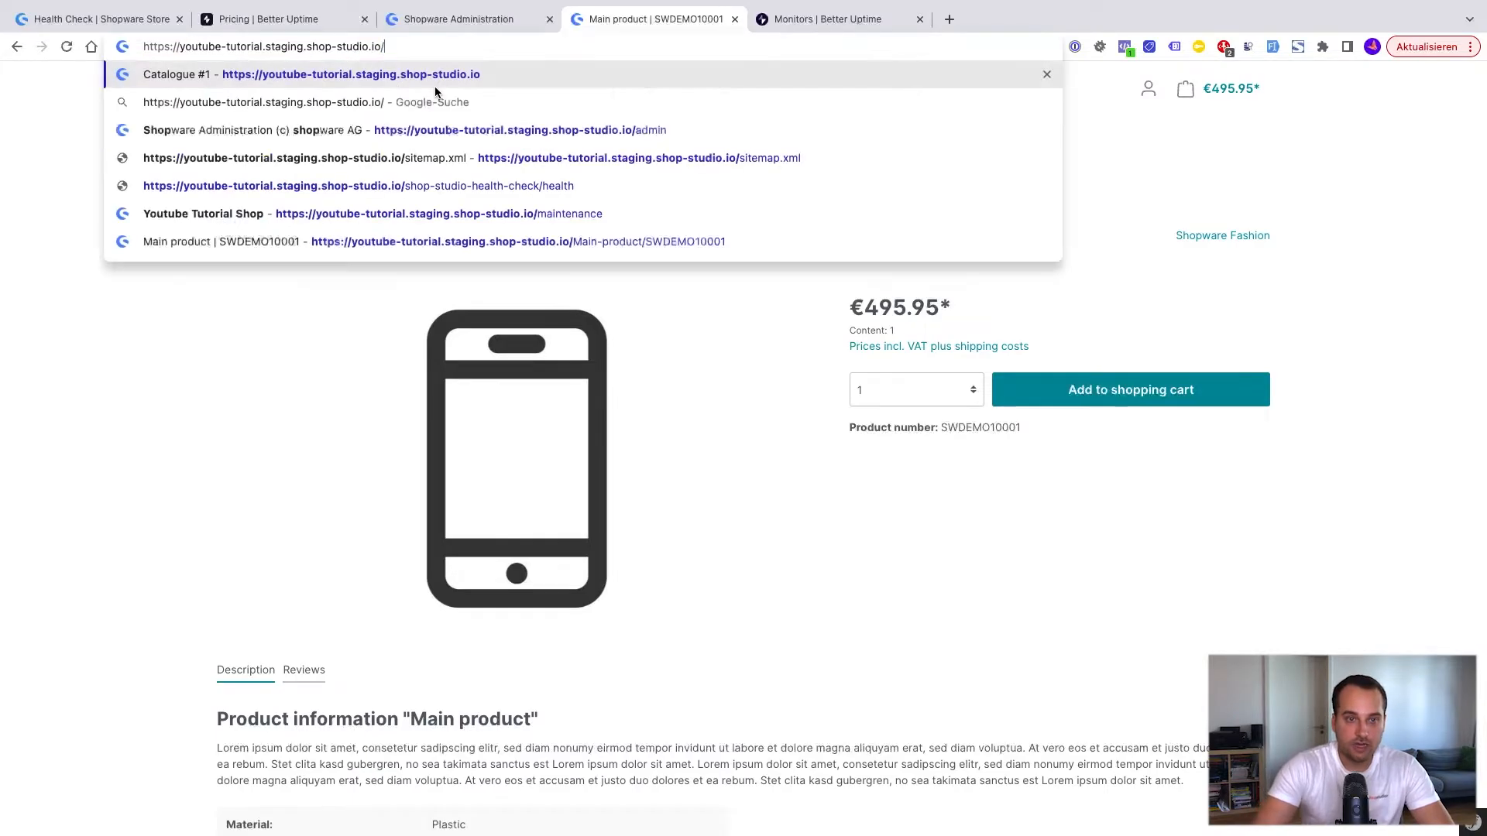
{"action": "type", "text": "p-studi"}
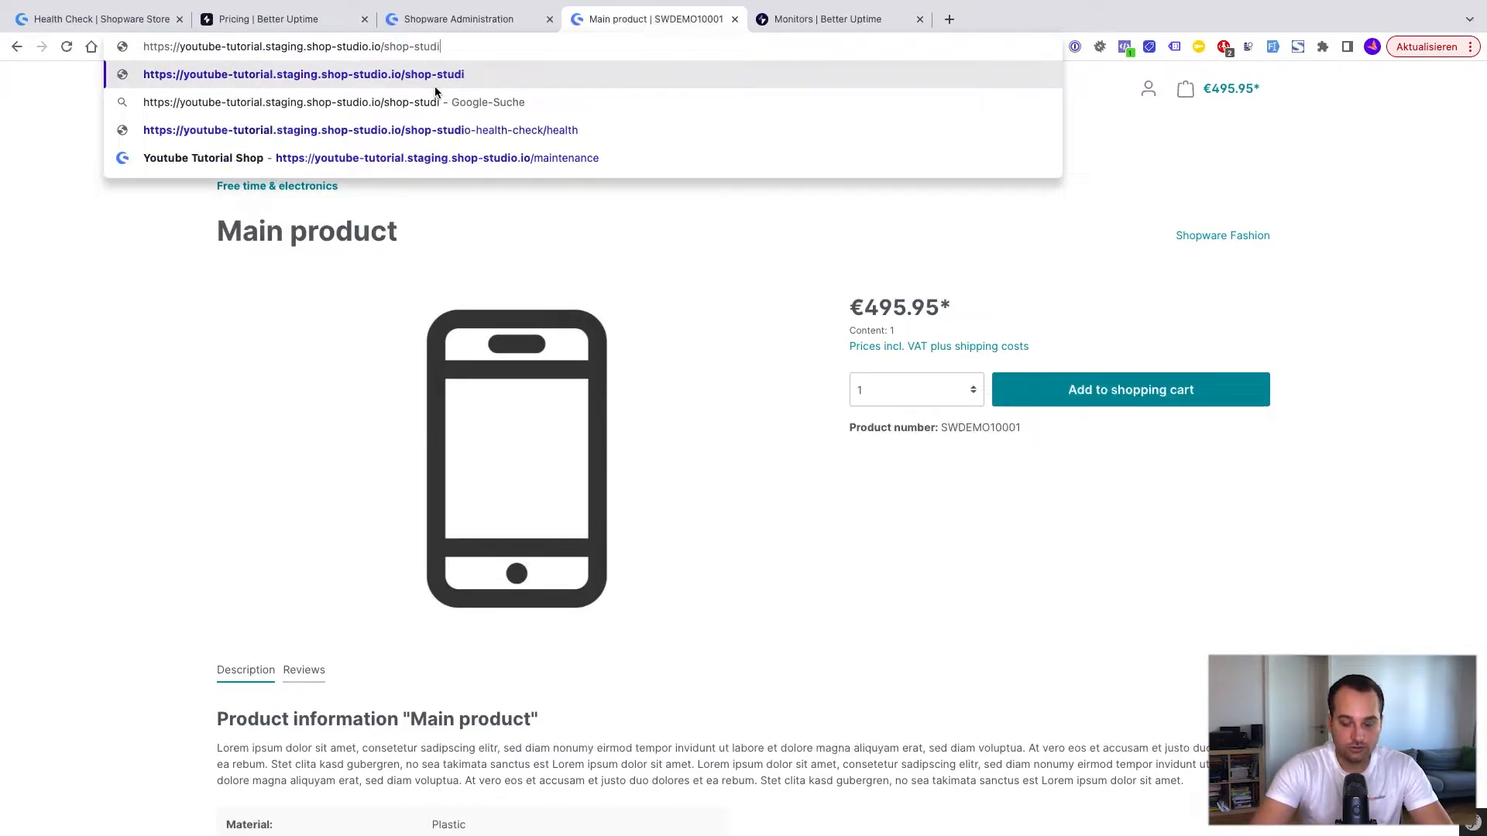
{"action": "type", "text": "o-"}
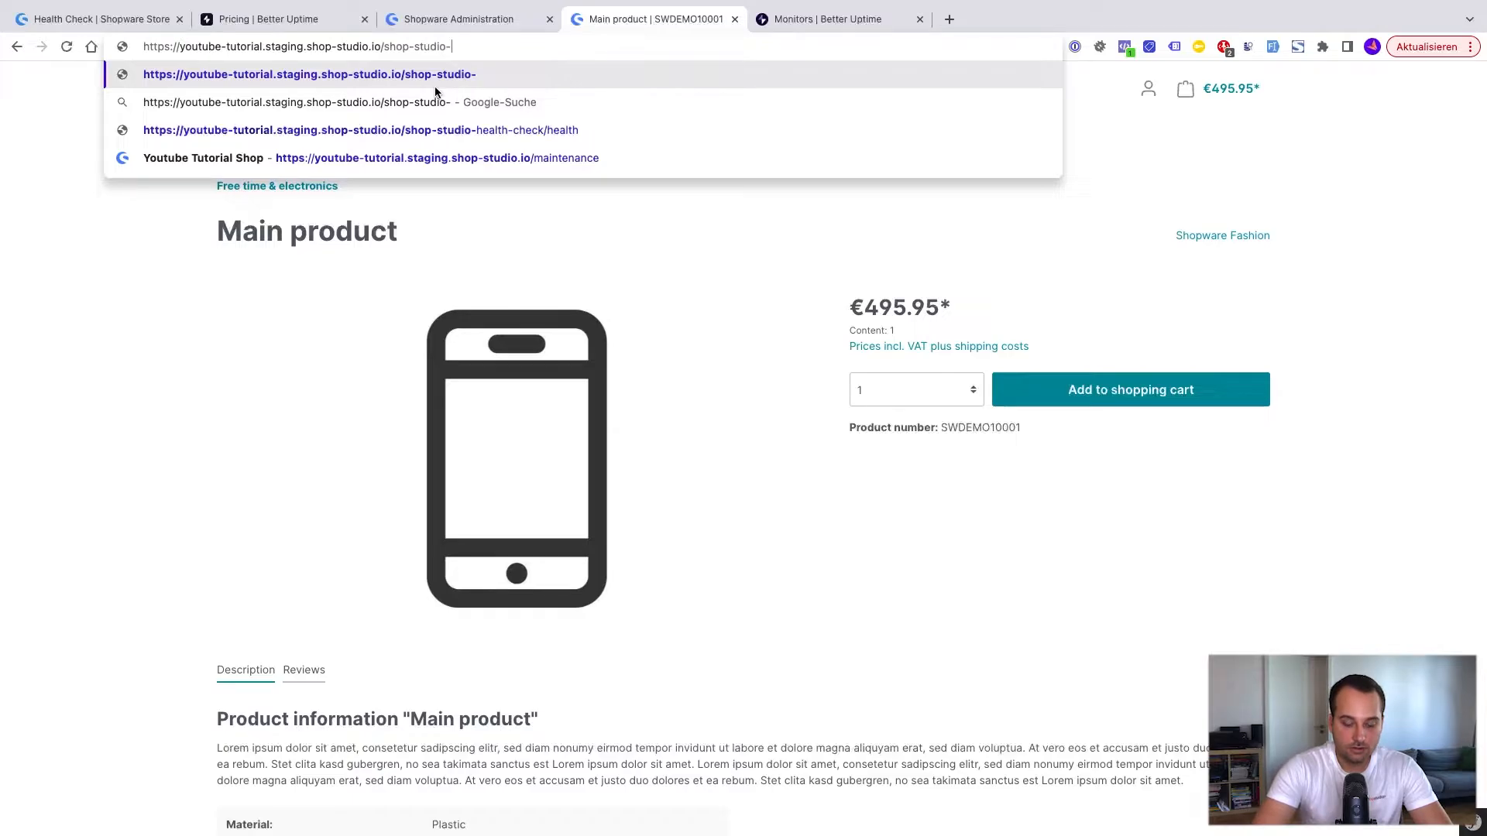
{"action": "type", "text": "health-"}
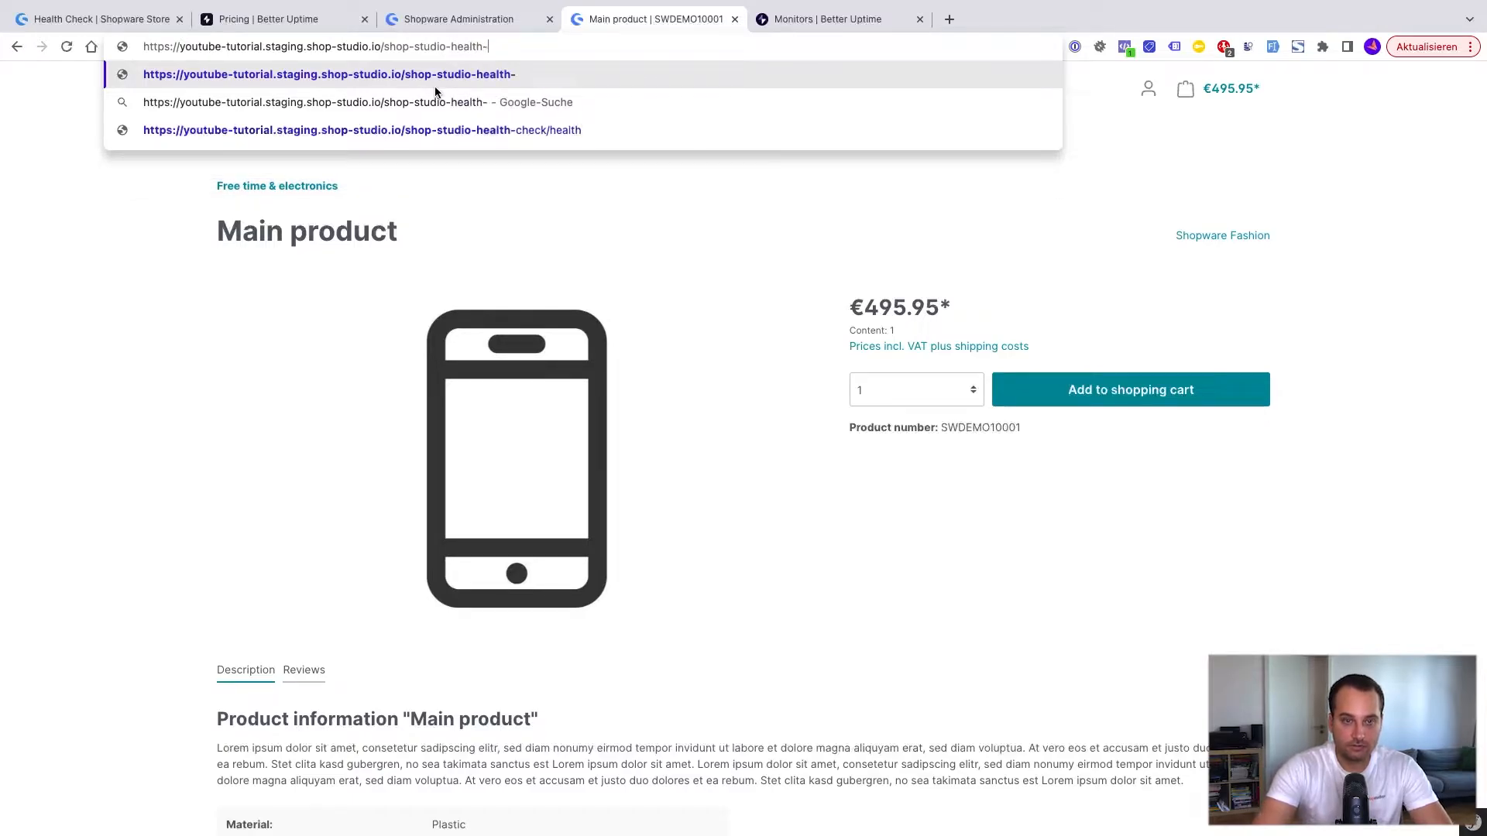
{"action": "type", "text": "check/health"}
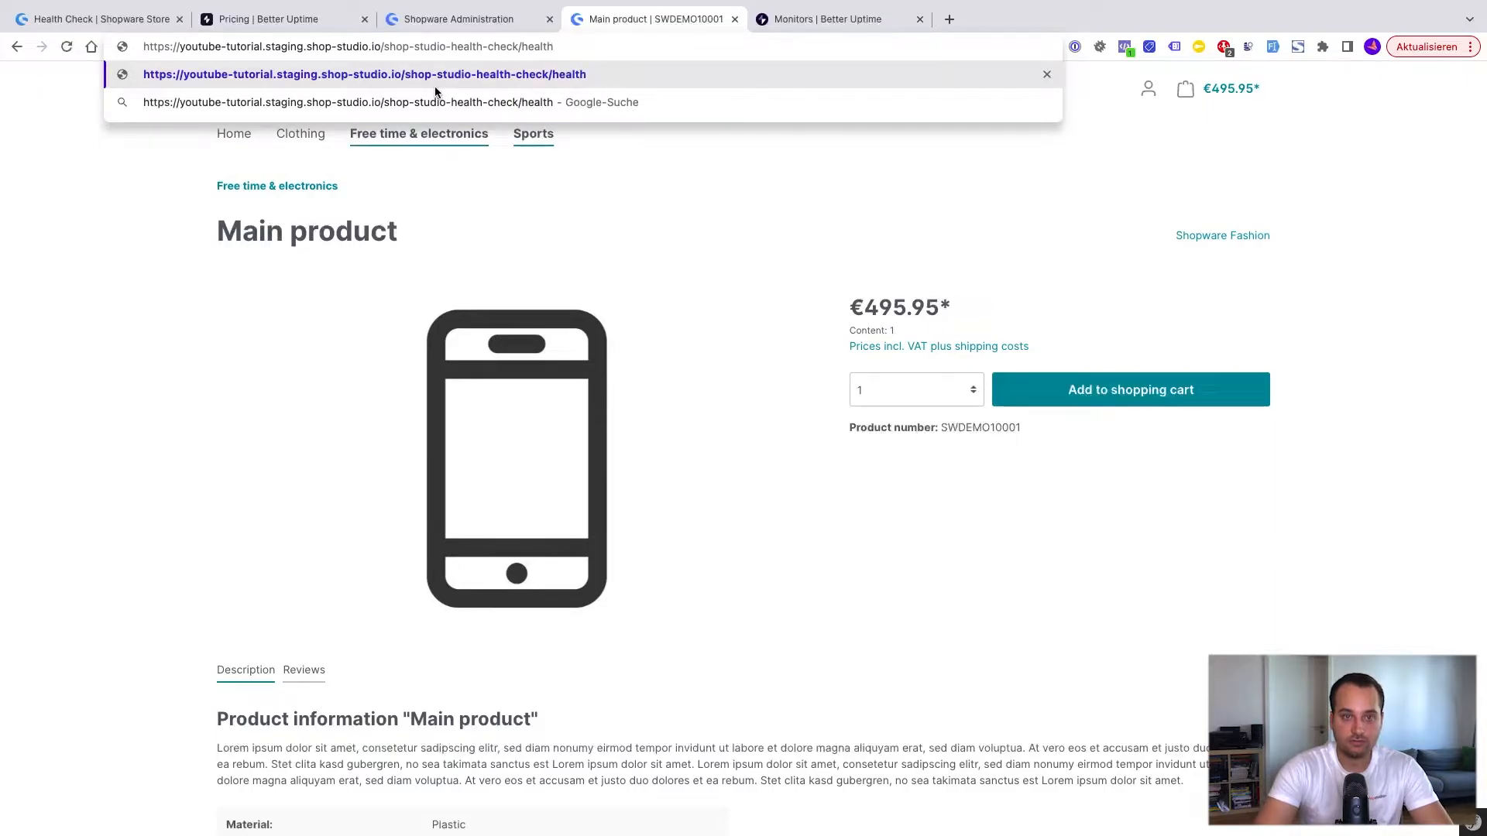
{"action": "key", "text": "Return"}
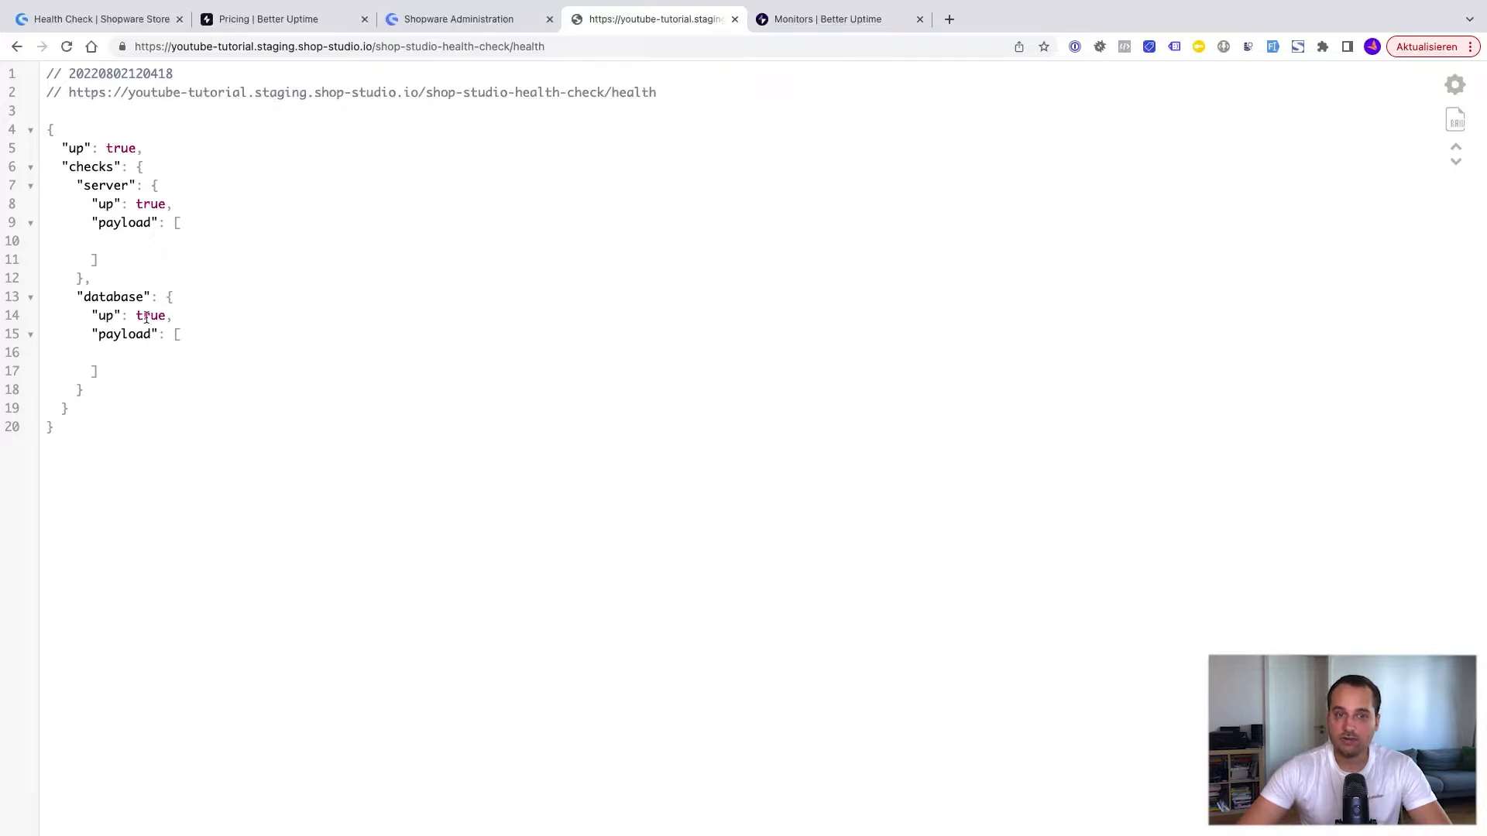
{"action": "left_click_drag", "start_coordinate": [62, 148], "coordinate": [163, 154]}
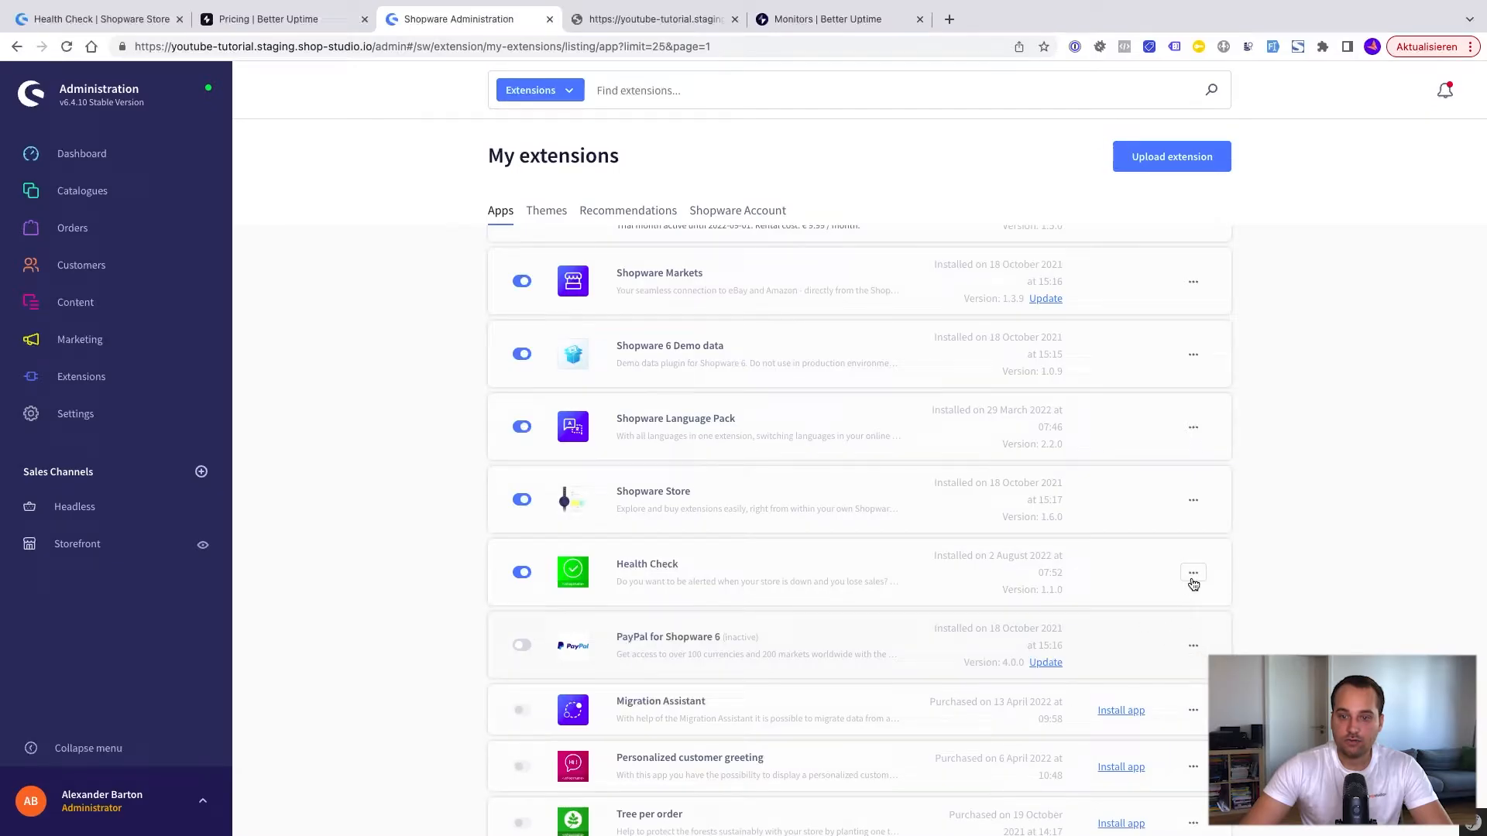
Step: Open the Health Check extension's configuration and review its options alongside the health response
{"action": "left_click", "coordinate": [1193, 577]}
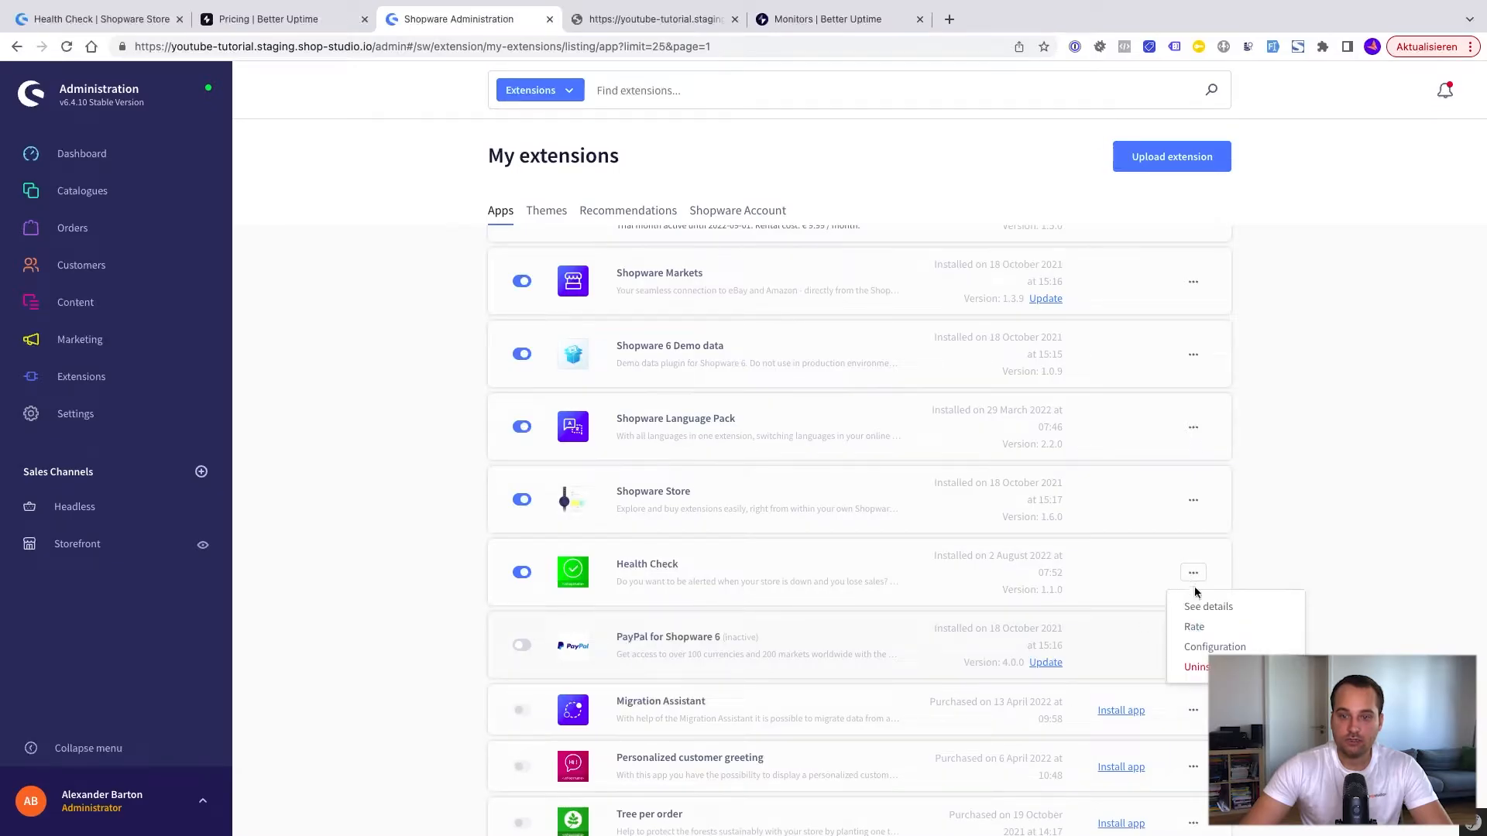
{"action": "left_click", "coordinate": [1202, 646]}
{"action": "scroll", "coordinate": [764, 540], "scroll_direction": "down", "scroll_amount": 2}
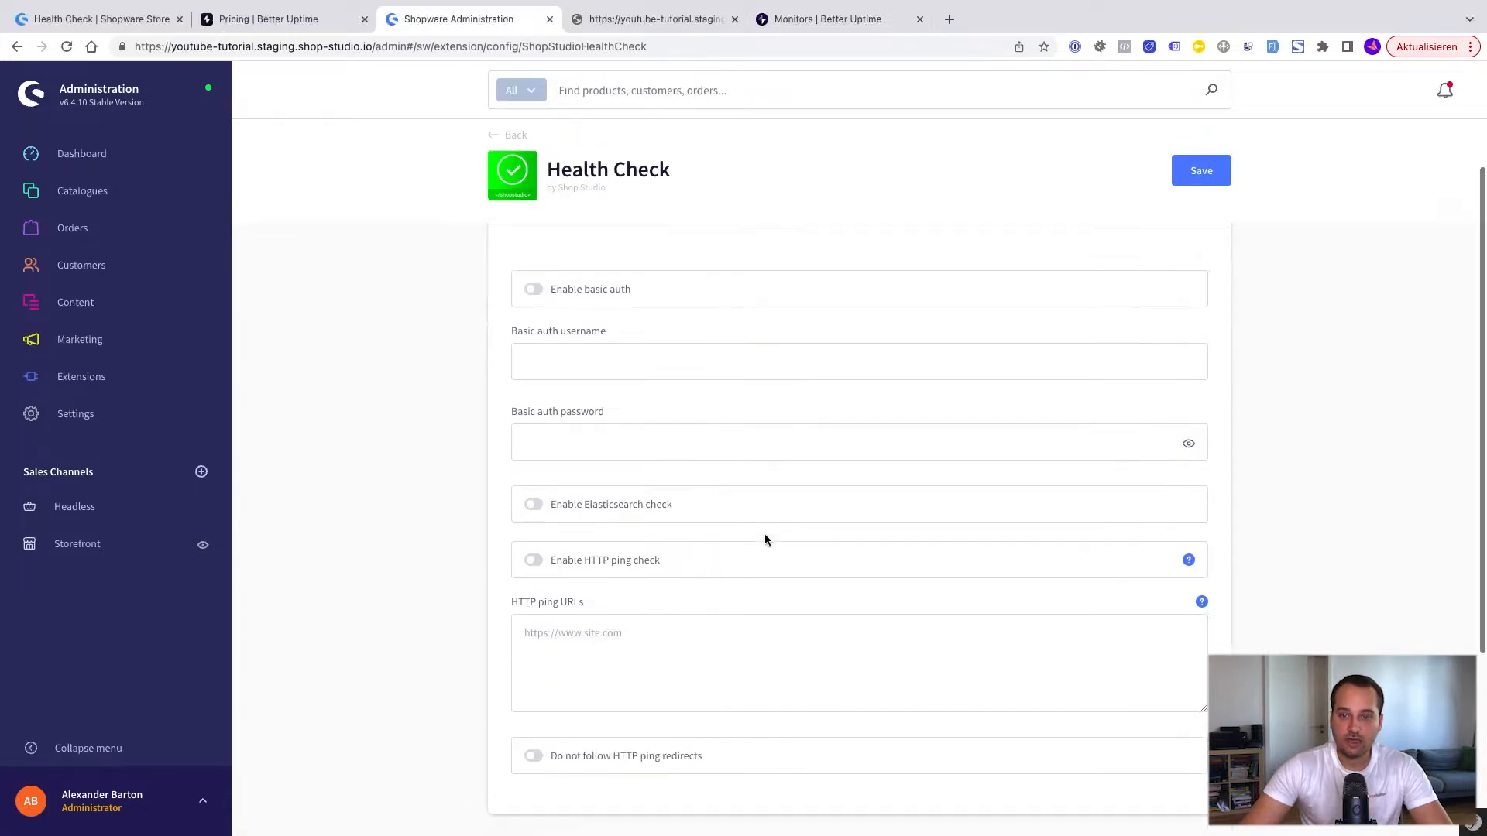
{"action": "scroll", "coordinate": [765, 540], "scroll_direction": "down", "scroll_amount": 4}
{"action": "scroll", "coordinate": [764, 540], "scroll_direction": "up", "scroll_amount": 6}
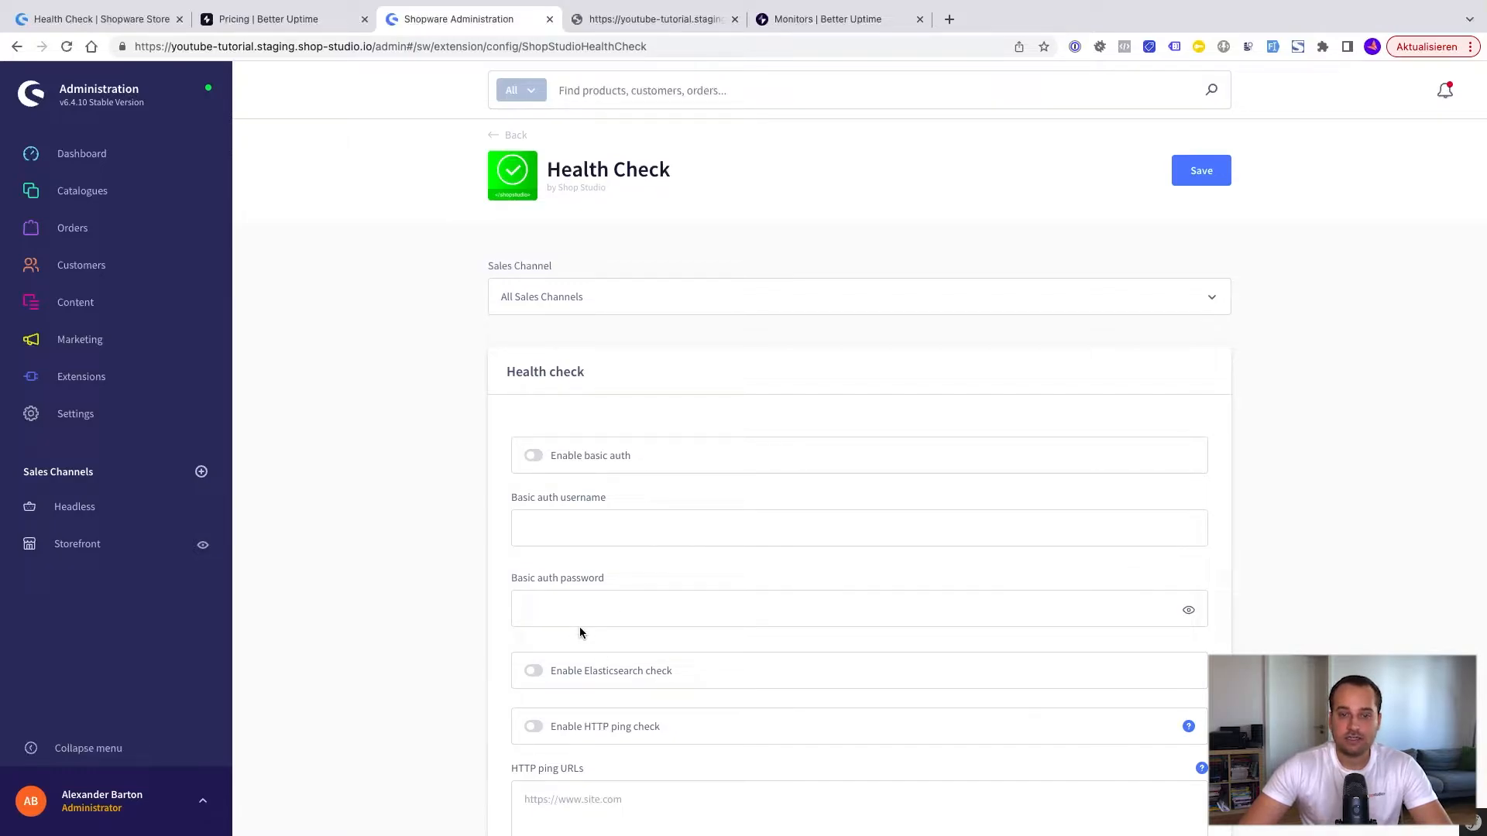
{"action": "left_click", "coordinate": [662, 20]}
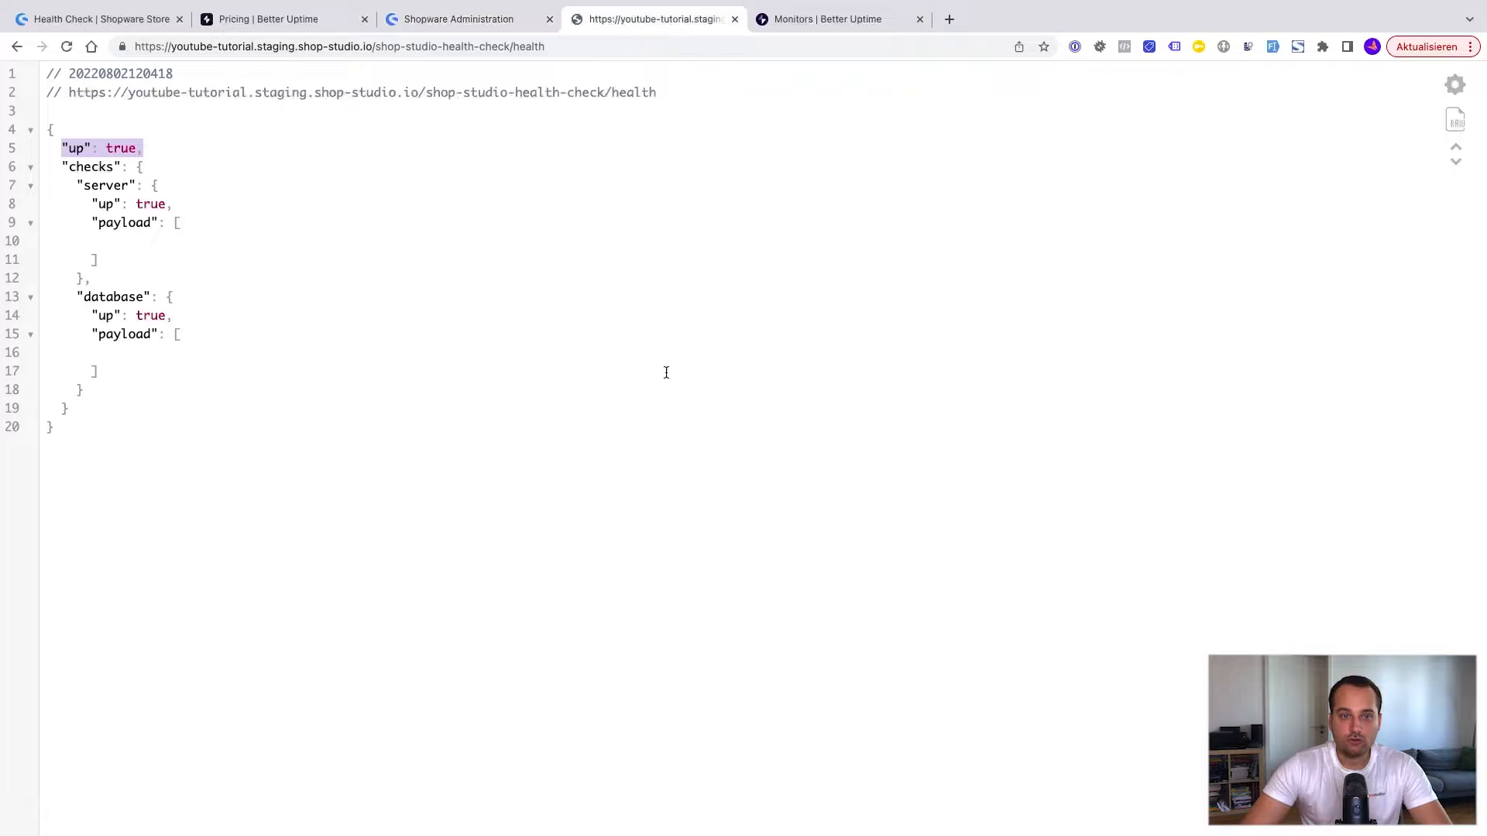
{"action": "left_click", "coordinate": [488, 27]}
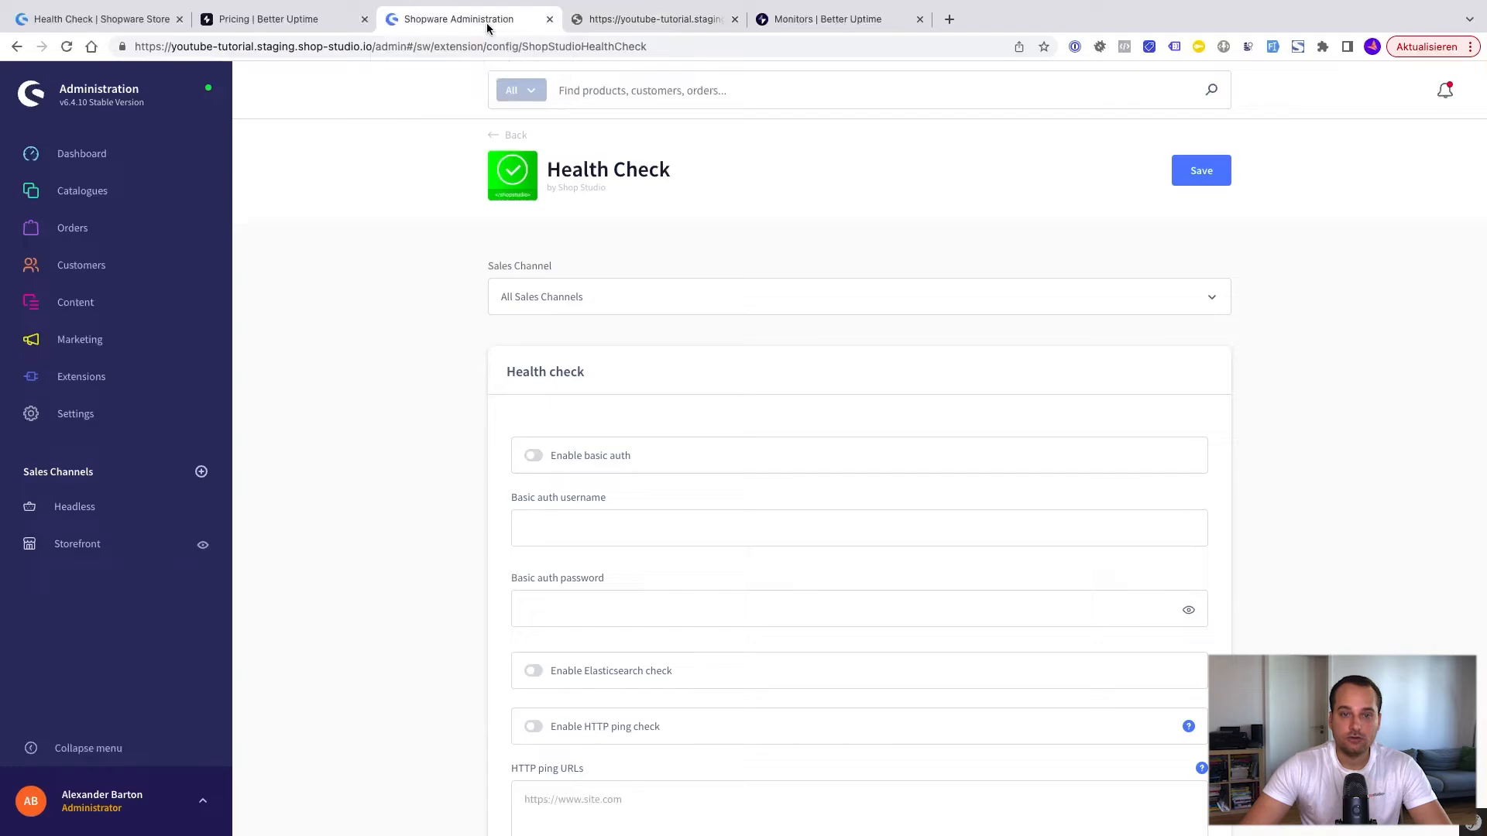
Step: Try the Elasticsearch check by enabling it, saving the configuration and reloading the health response, and switch it off again
{"action": "scroll", "coordinate": [482, 632], "scroll_direction": "down", "scroll_amount": 1}
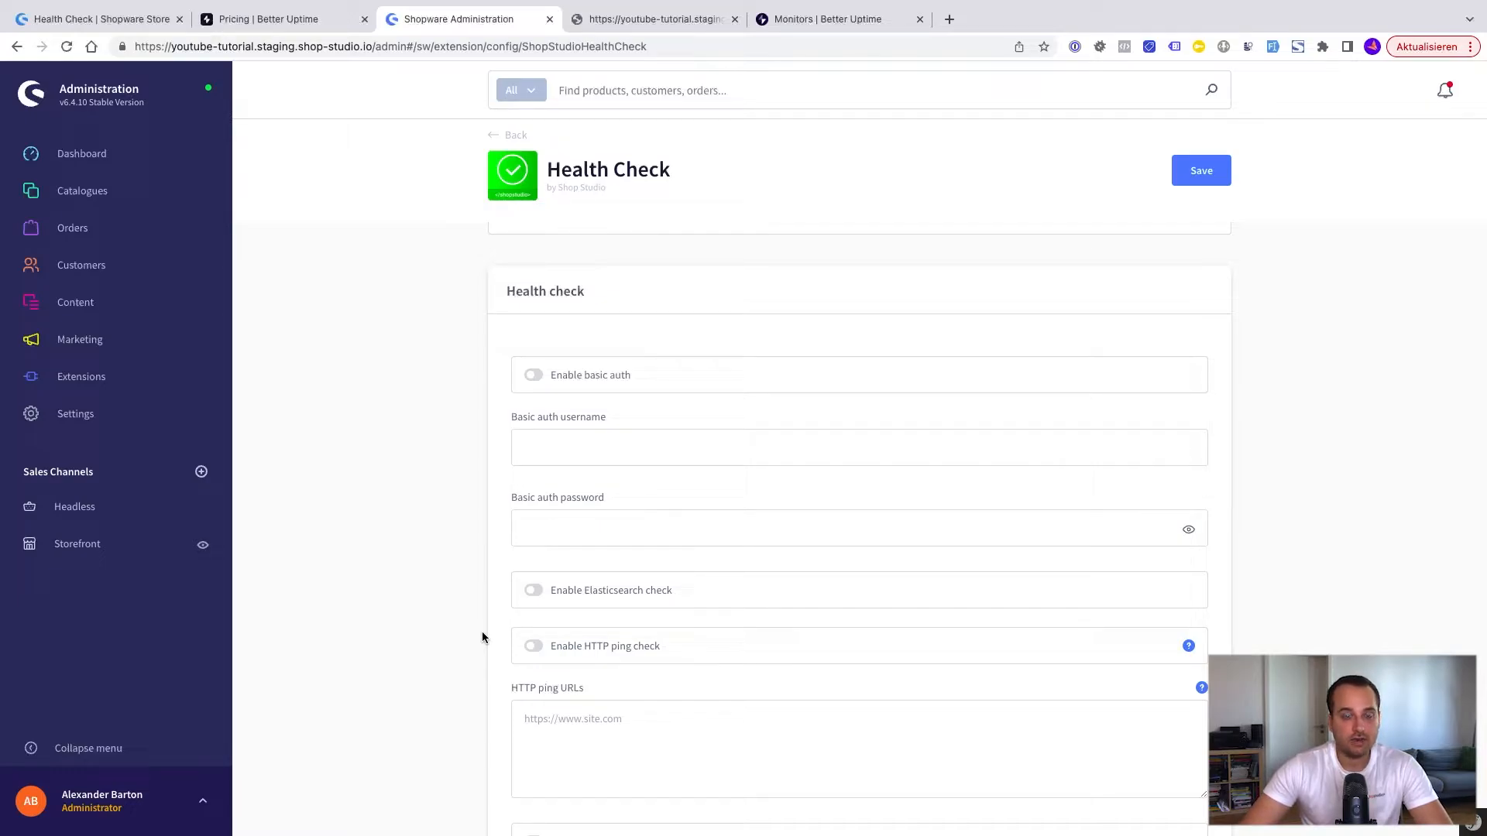
{"action": "scroll", "coordinate": [482, 632], "scroll_direction": "down", "scroll_amount": 1}
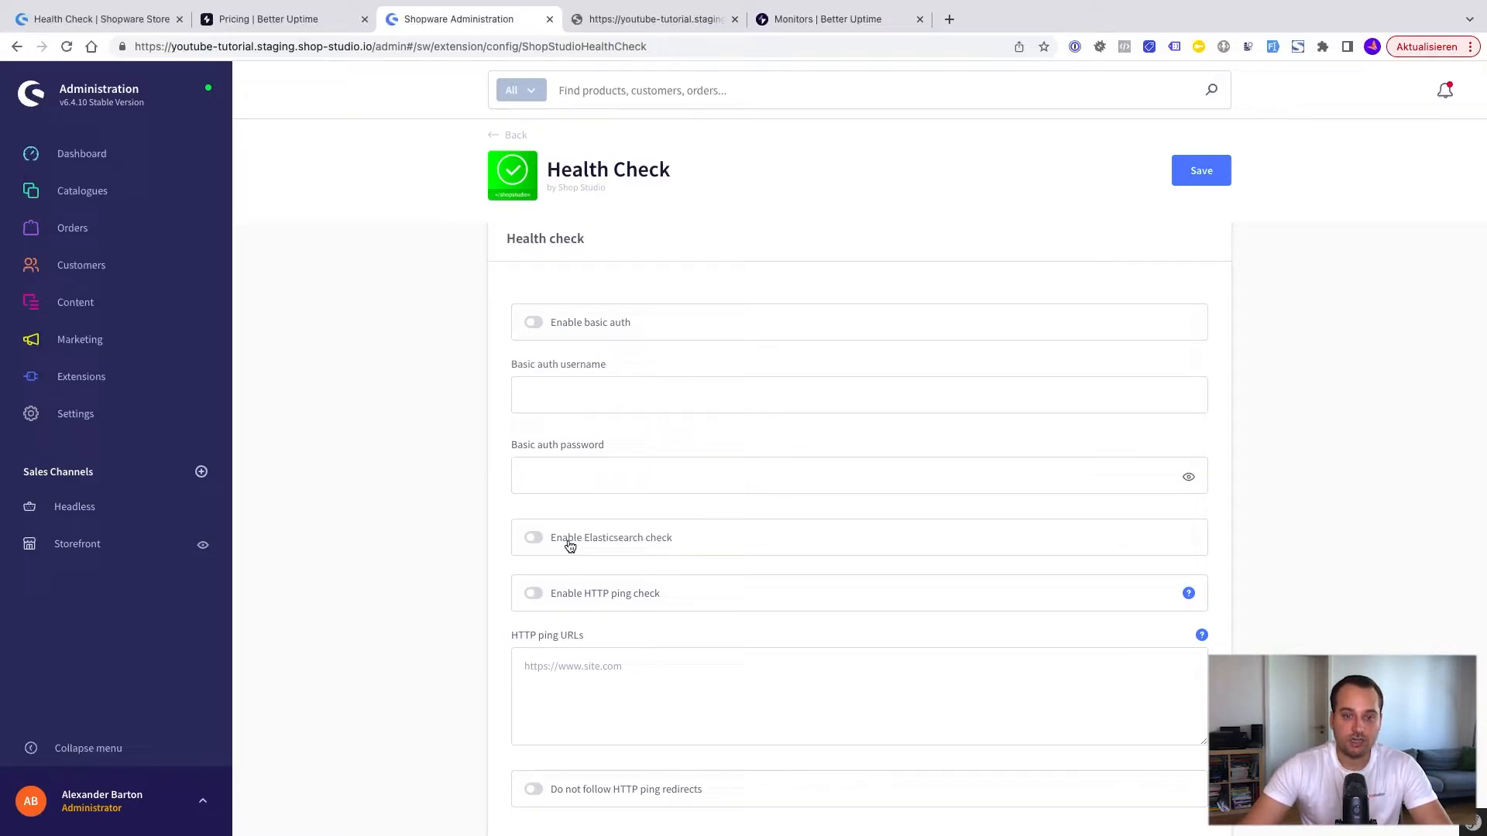
{"action": "left_click", "coordinate": [535, 540]}
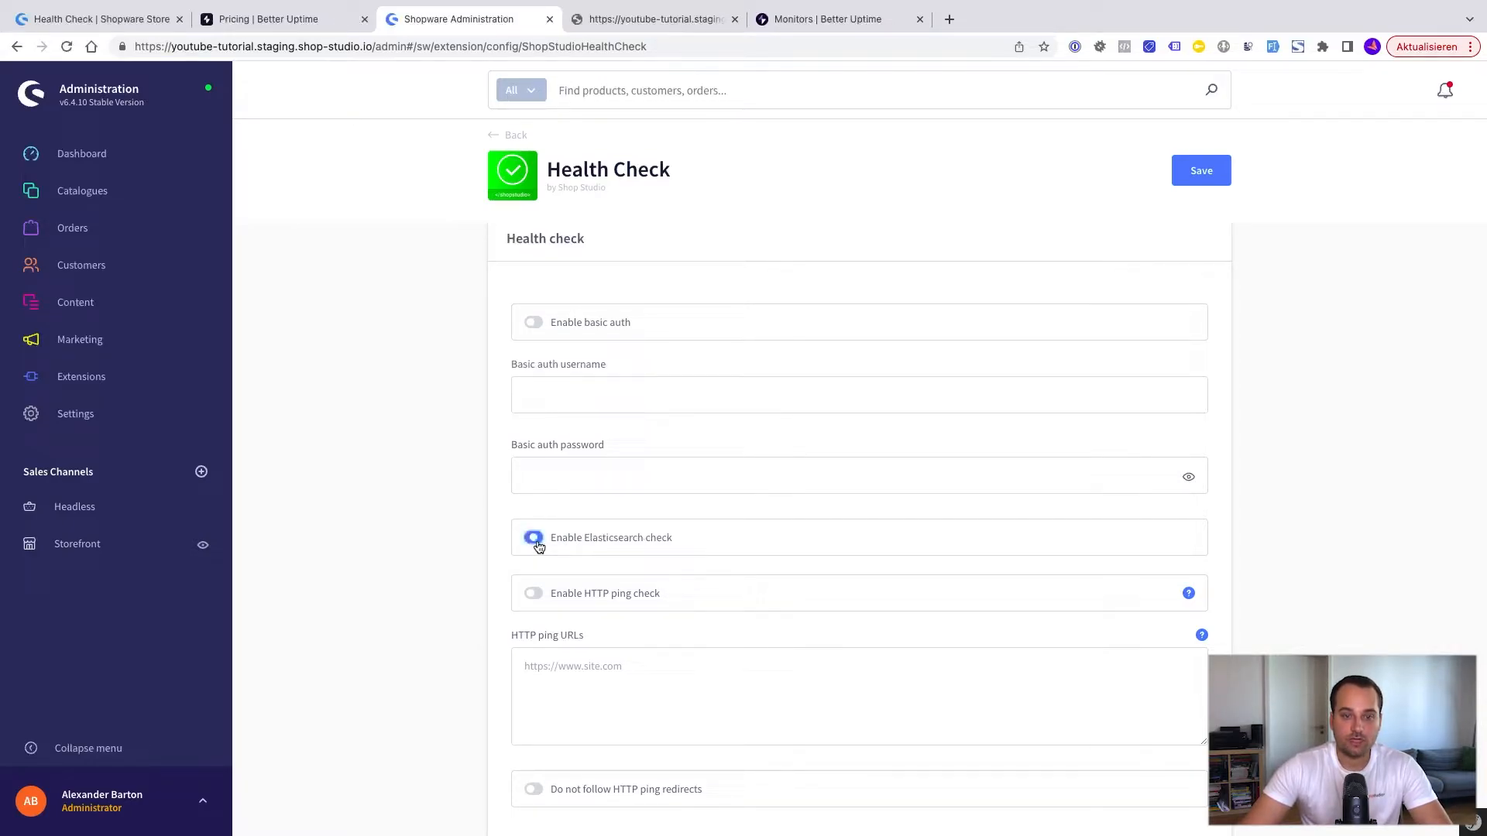
{"action": "left_click", "coordinate": [1201, 183]}
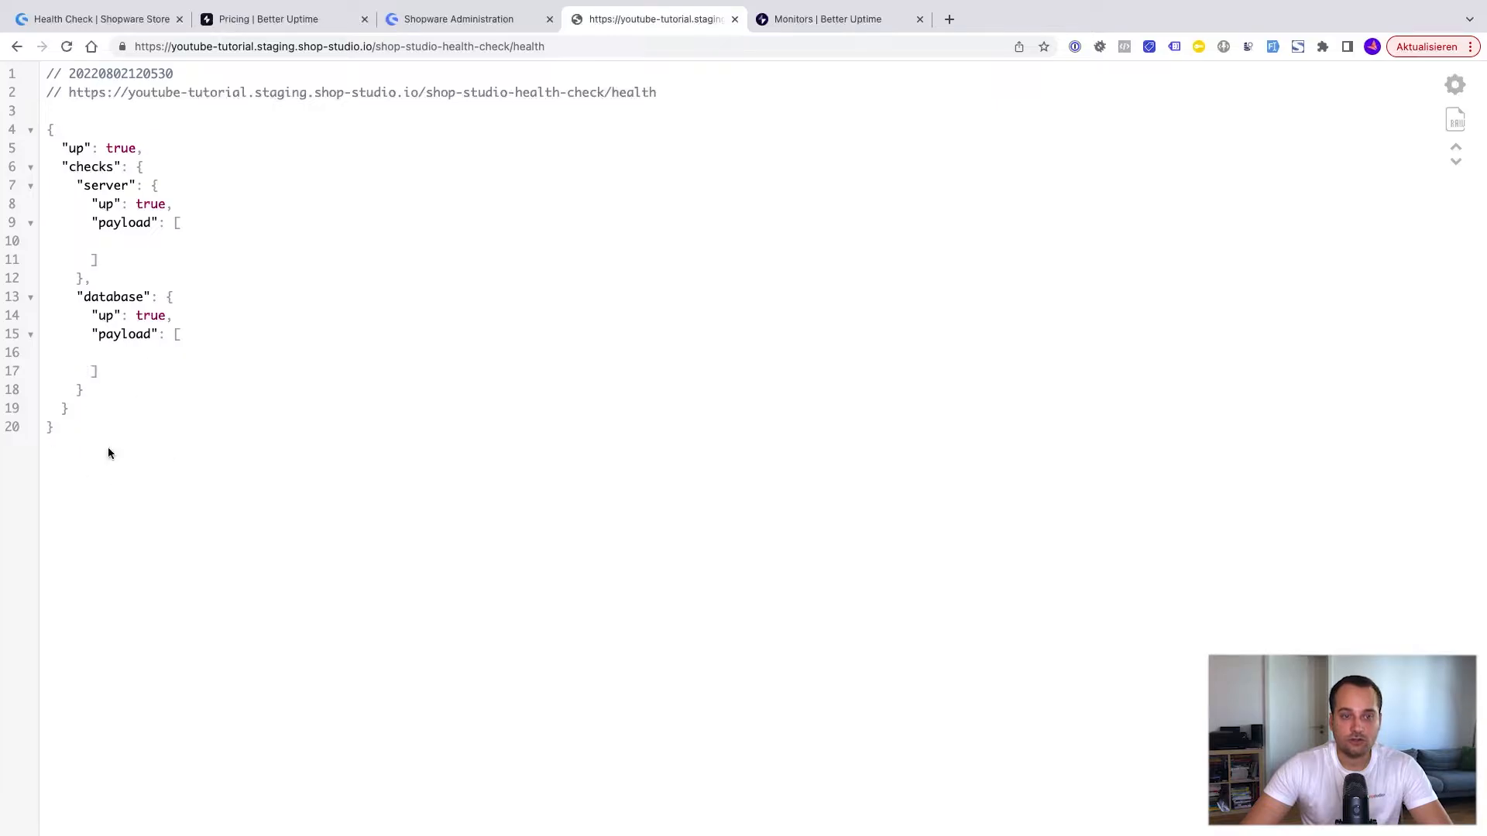
{"action": "left_click", "coordinate": [422, 18]}
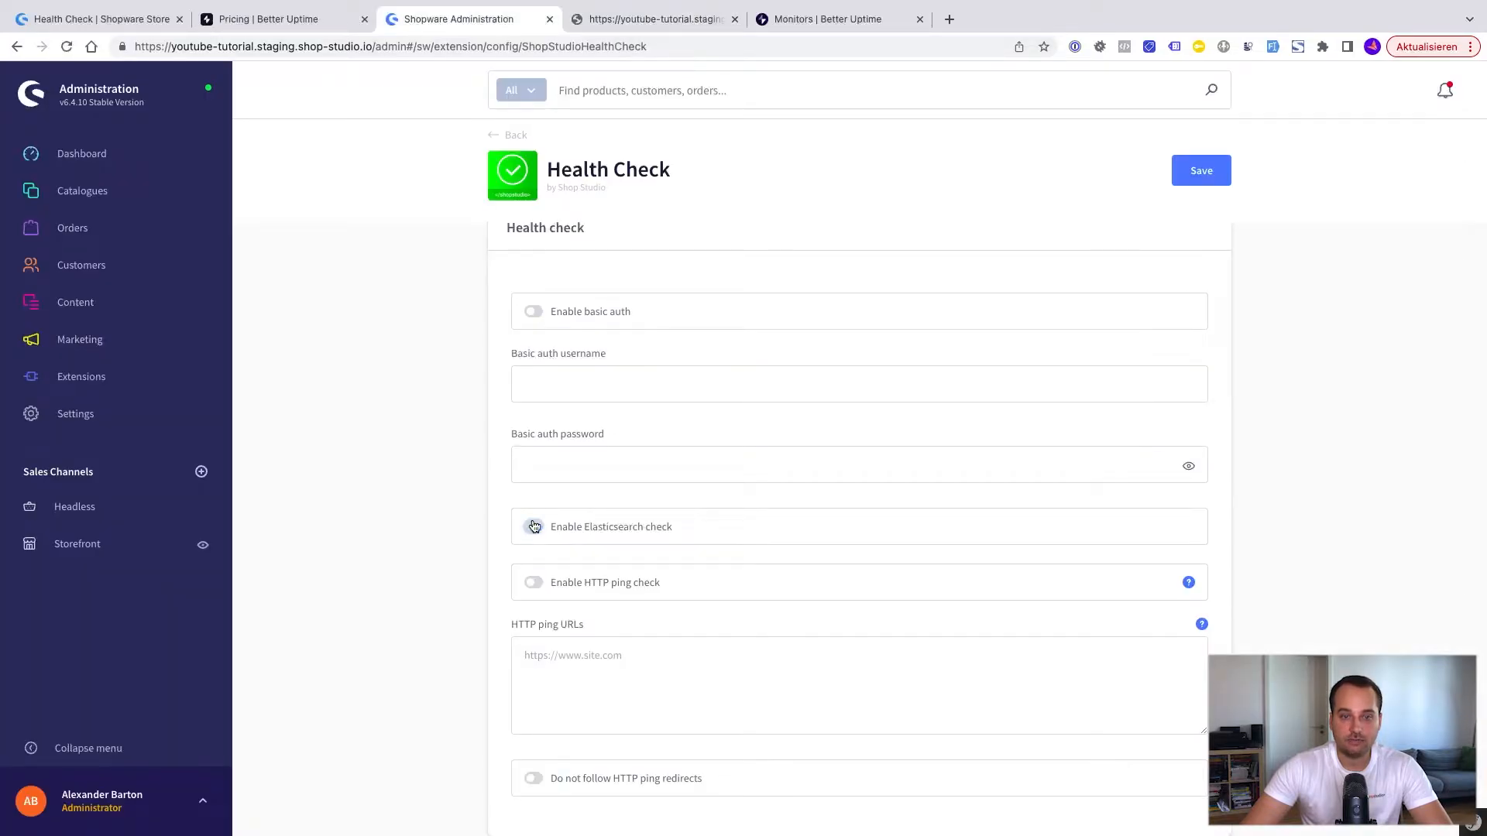
{"action": "scroll", "coordinate": [654, 604], "scroll_direction": "down", "scroll_amount": 1}
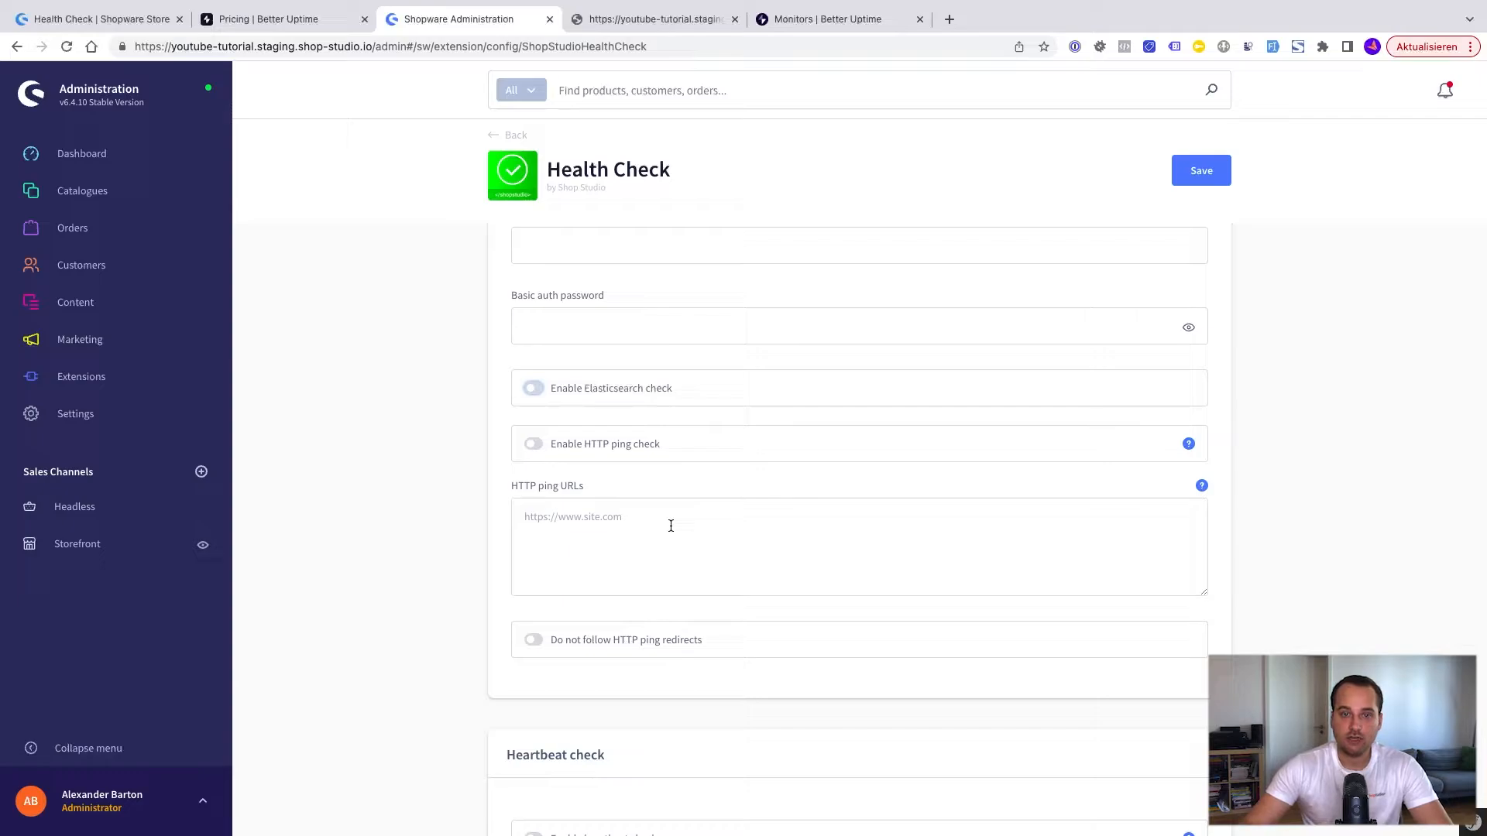
{"action": "left_click", "coordinate": [613, 526]}
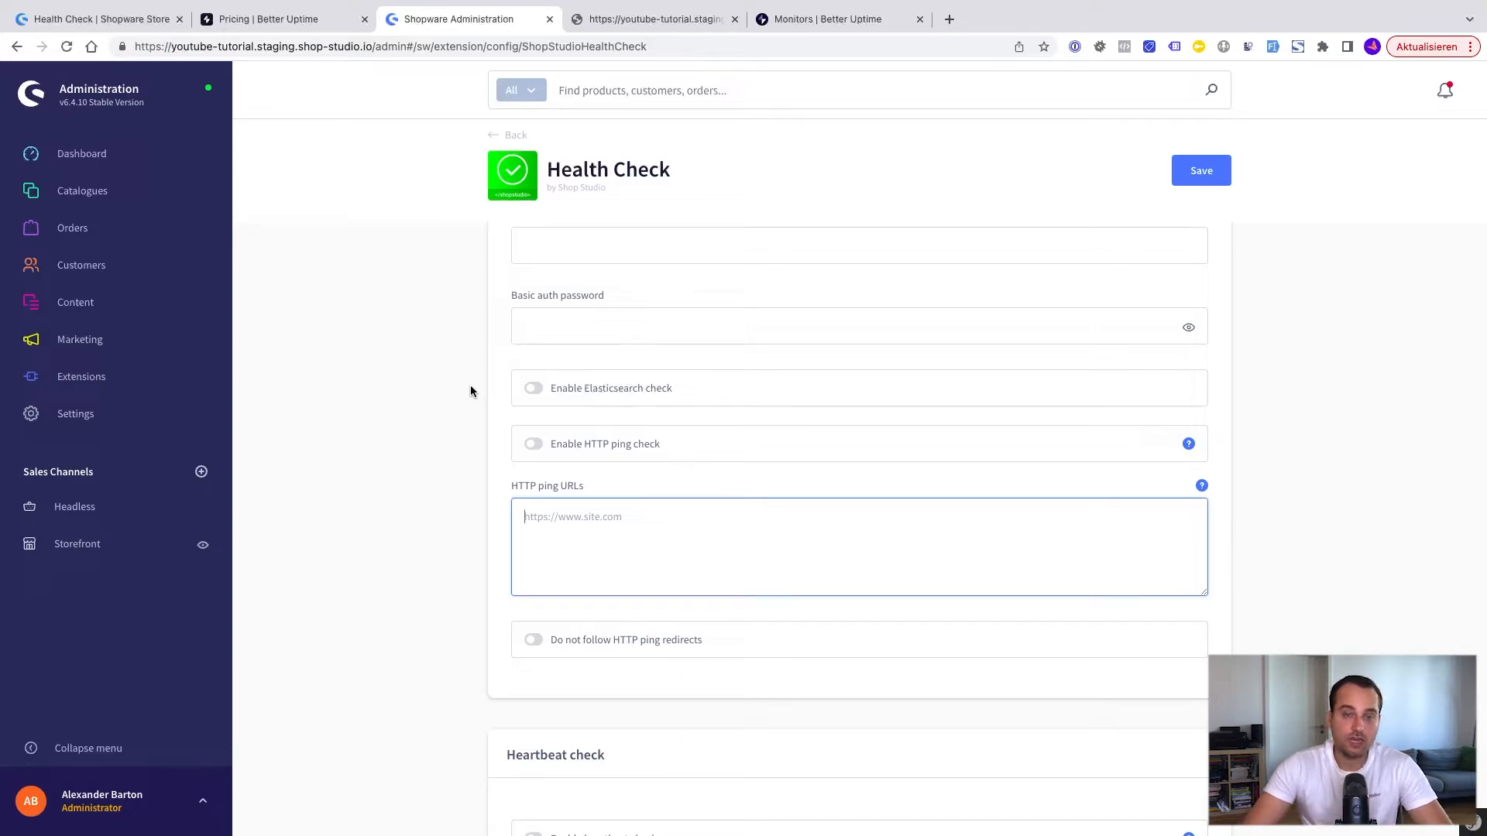
{"action": "left_click", "coordinate": [534, 445]}
{"action": "left_click", "coordinate": [585, 540]}
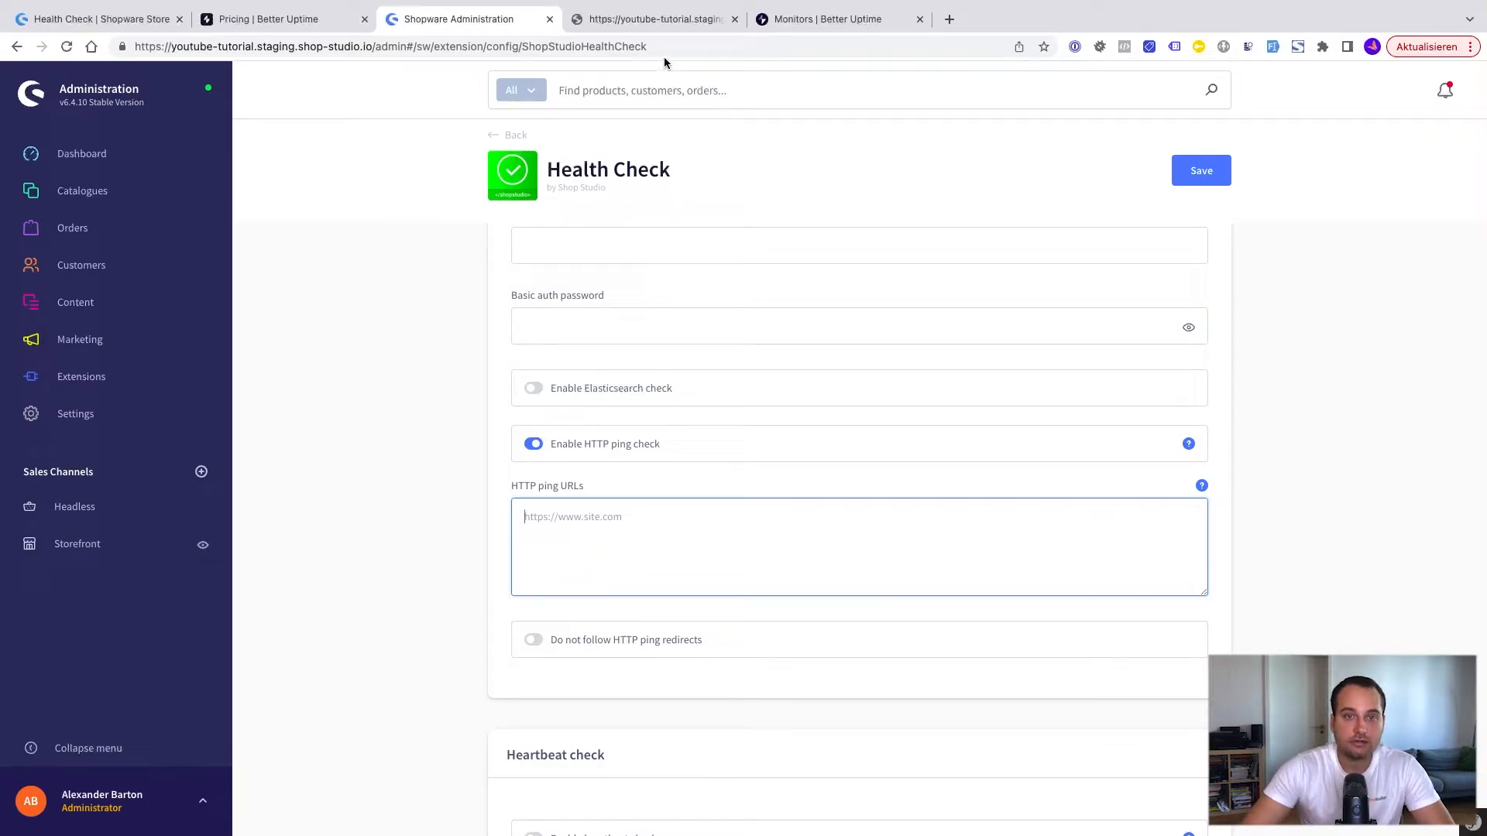
{"action": "left_click", "coordinate": [656, 18]}
{"action": "left_click", "coordinate": [380, 48]}
{"action": "double_click", "coordinate": [381, 48]}
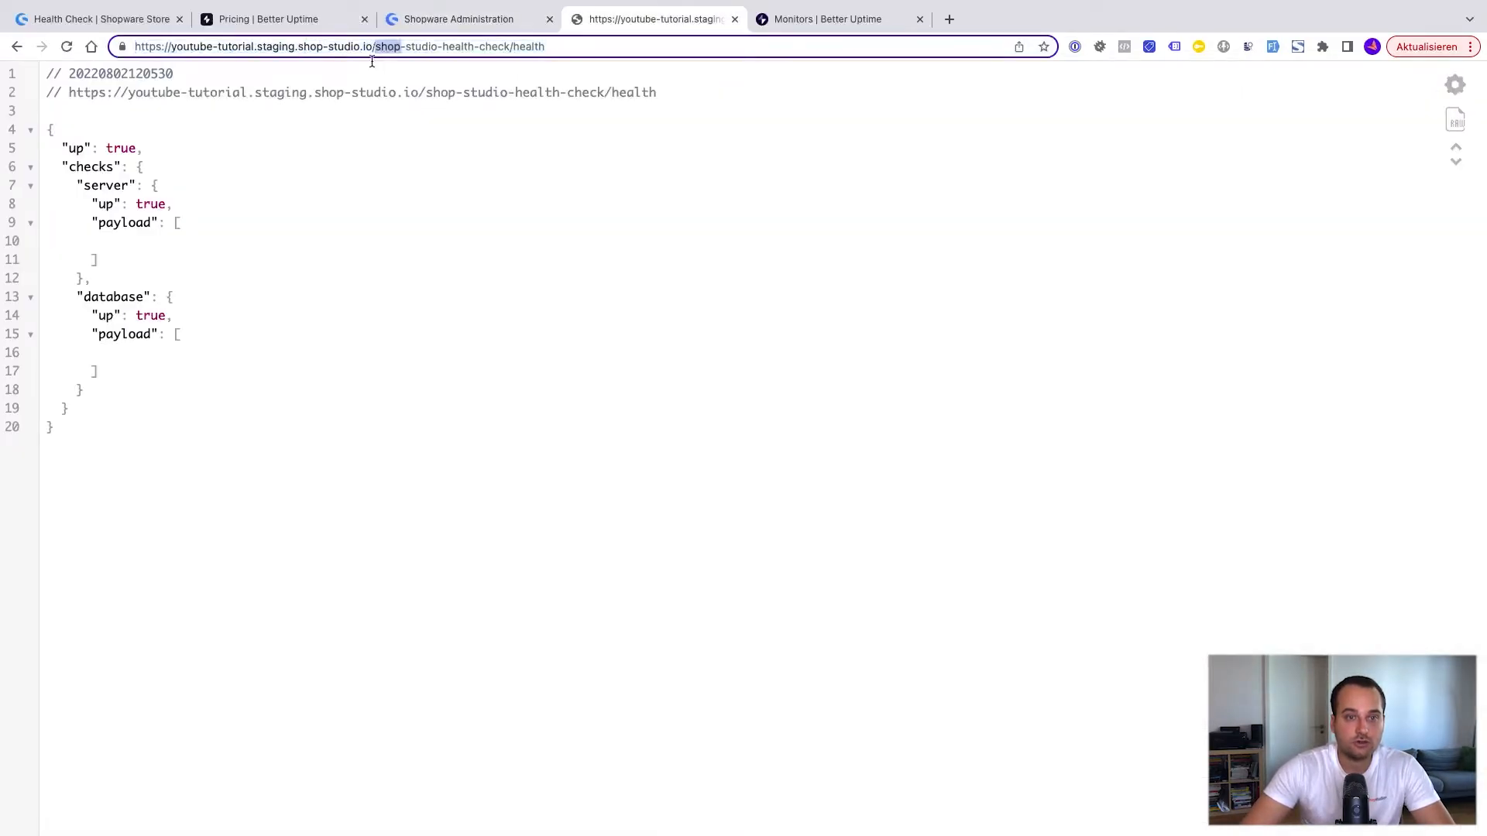
{"action": "key", "text": "ctrl+shift+Tab"}
{"action": "left_click", "coordinate": [1215, 172]}
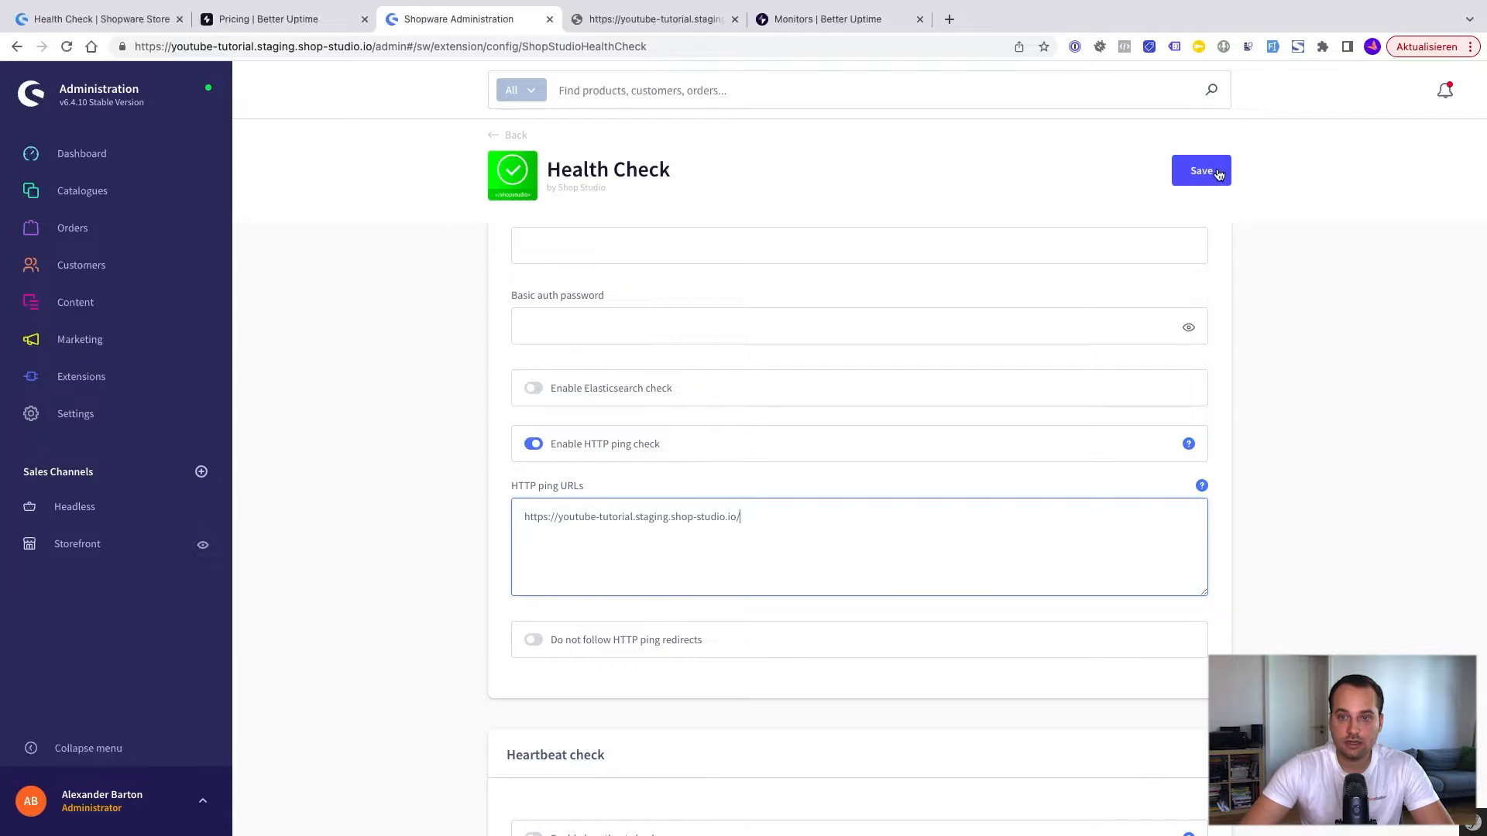
{"action": "key", "text": "ctrl+Tab"}
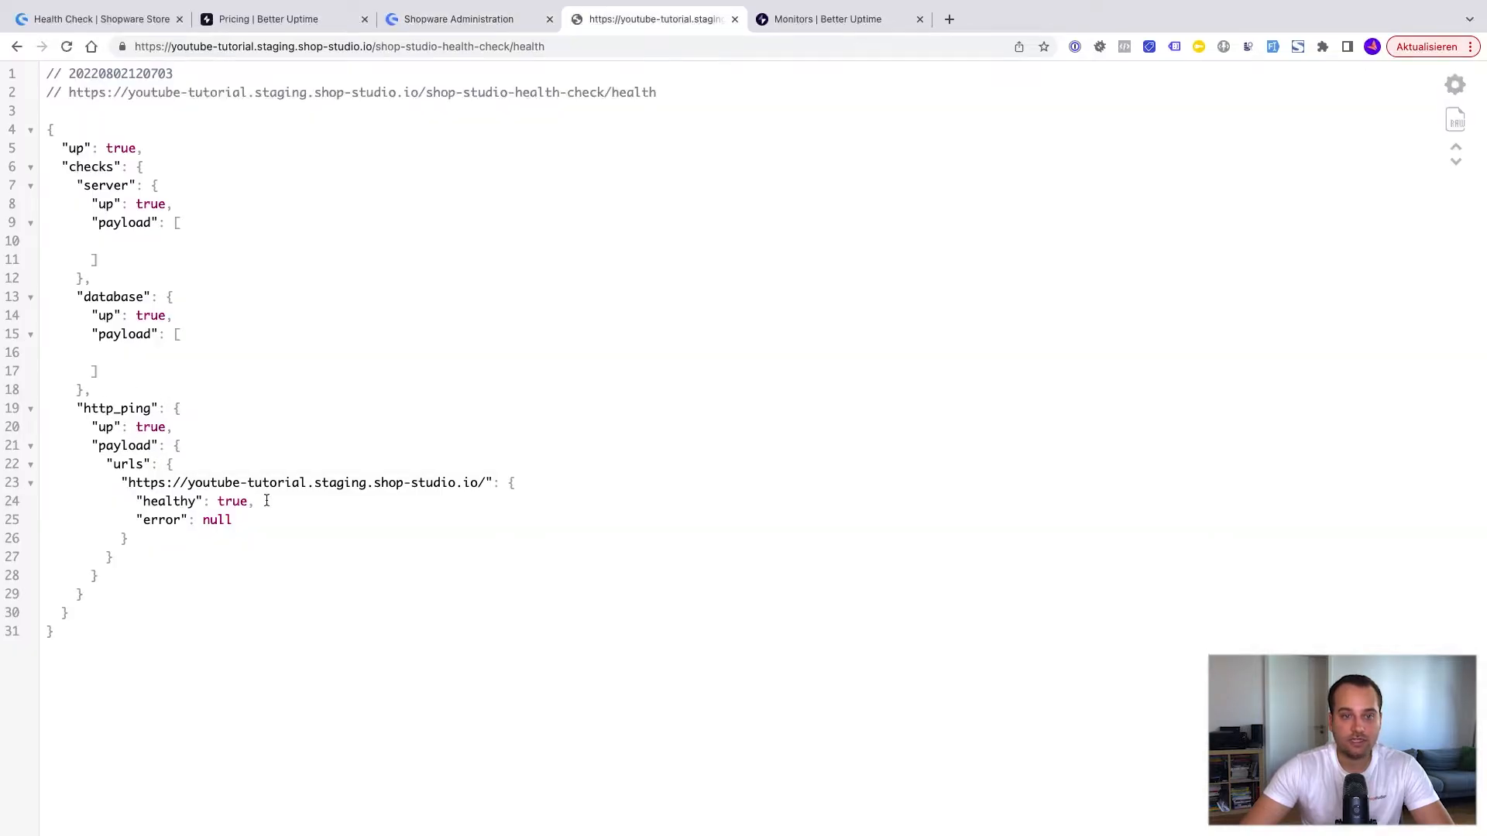
{"action": "double_click", "coordinate": [139, 427]}
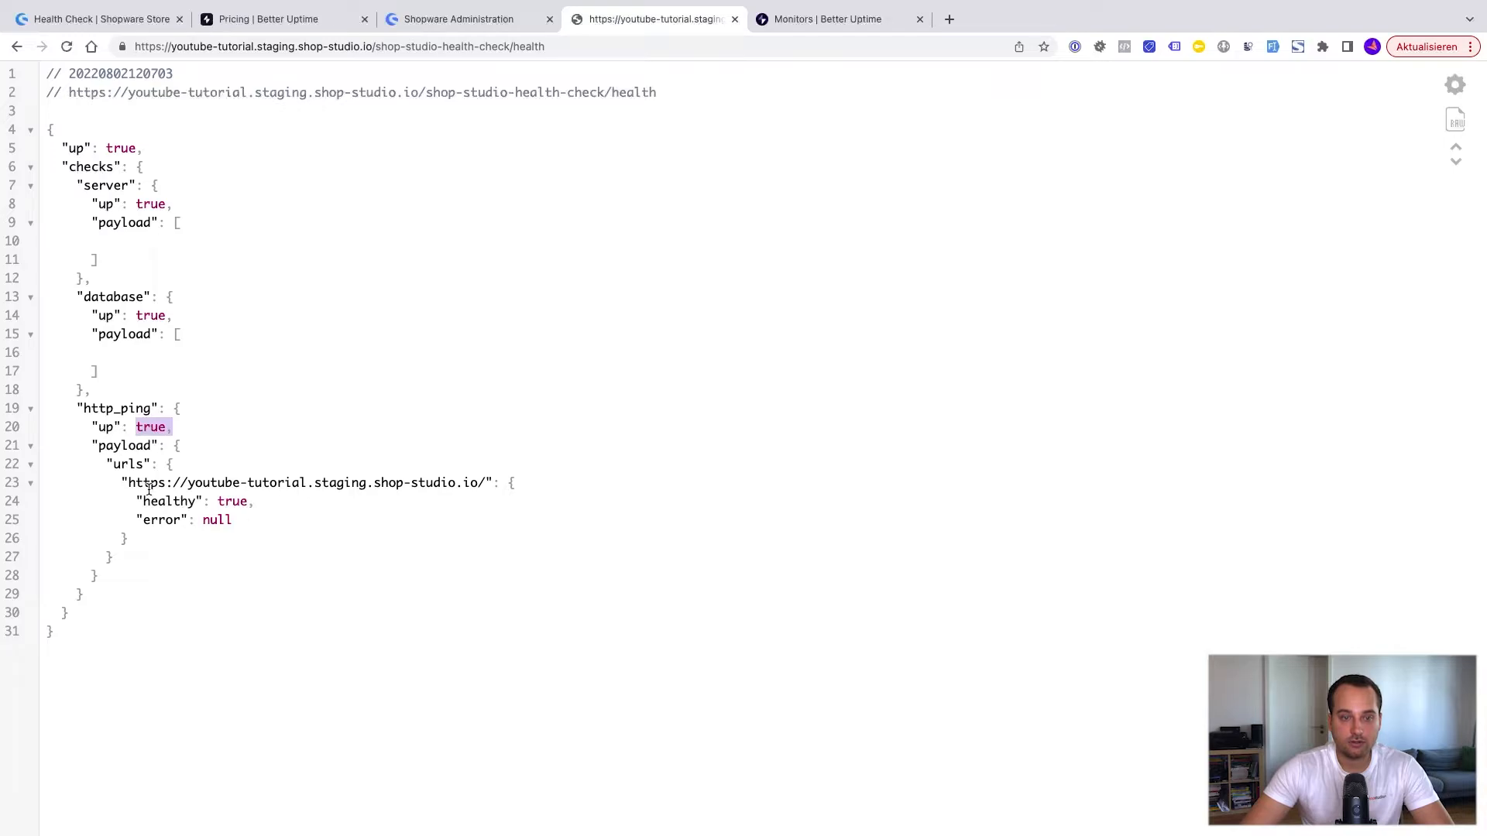
Step: Highlight the pinged URL in the http_ping payload and view the heartbeat check options in the Health Check configuration
{"action": "left_click_drag", "start_coordinate": [135, 482], "coordinate": [517, 484]}
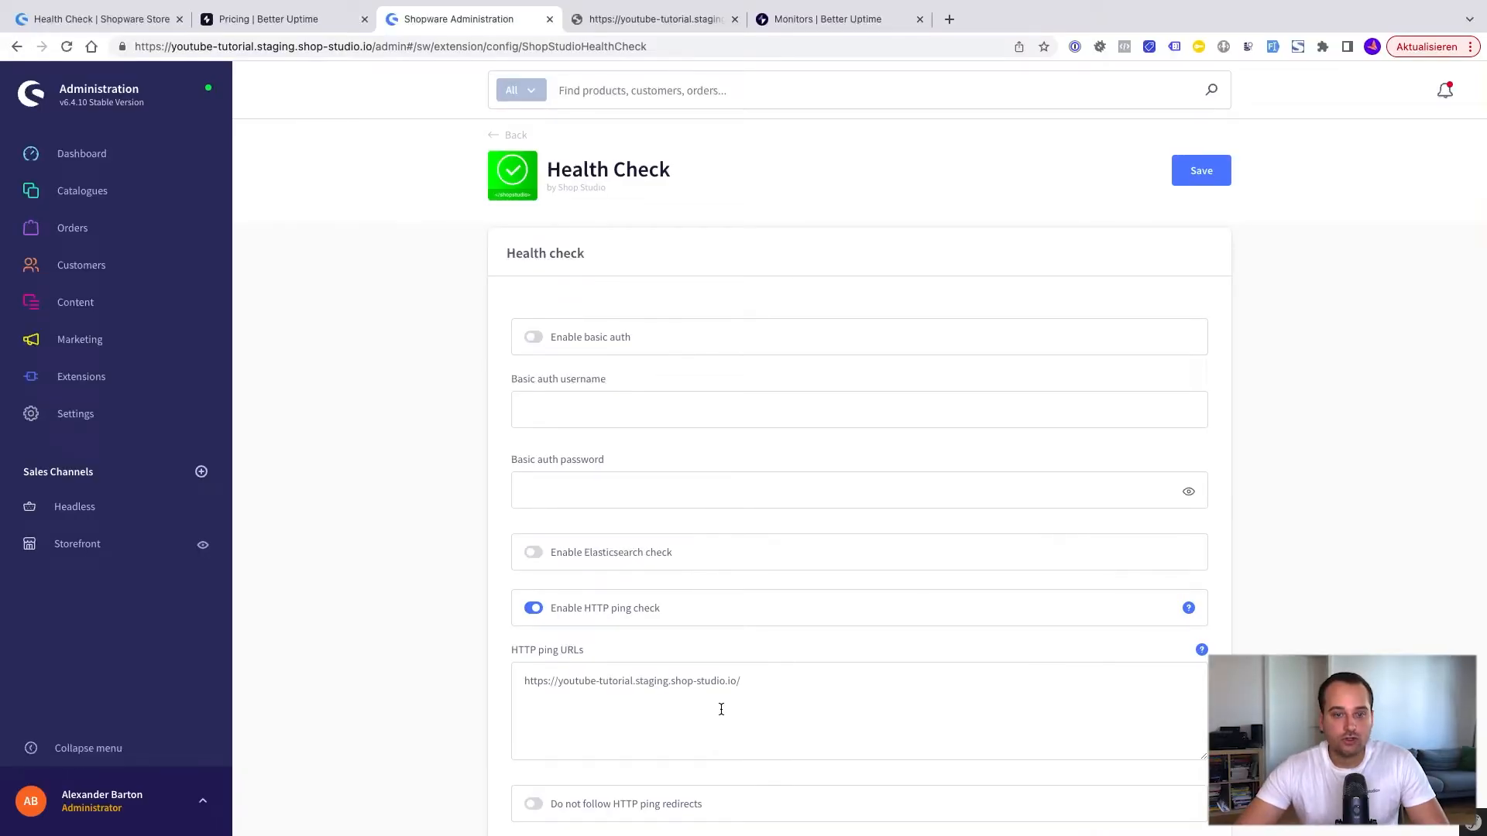
{"action": "scroll", "coordinate": [721, 709], "scroll_direction": "down", "scroll_amount": 5}
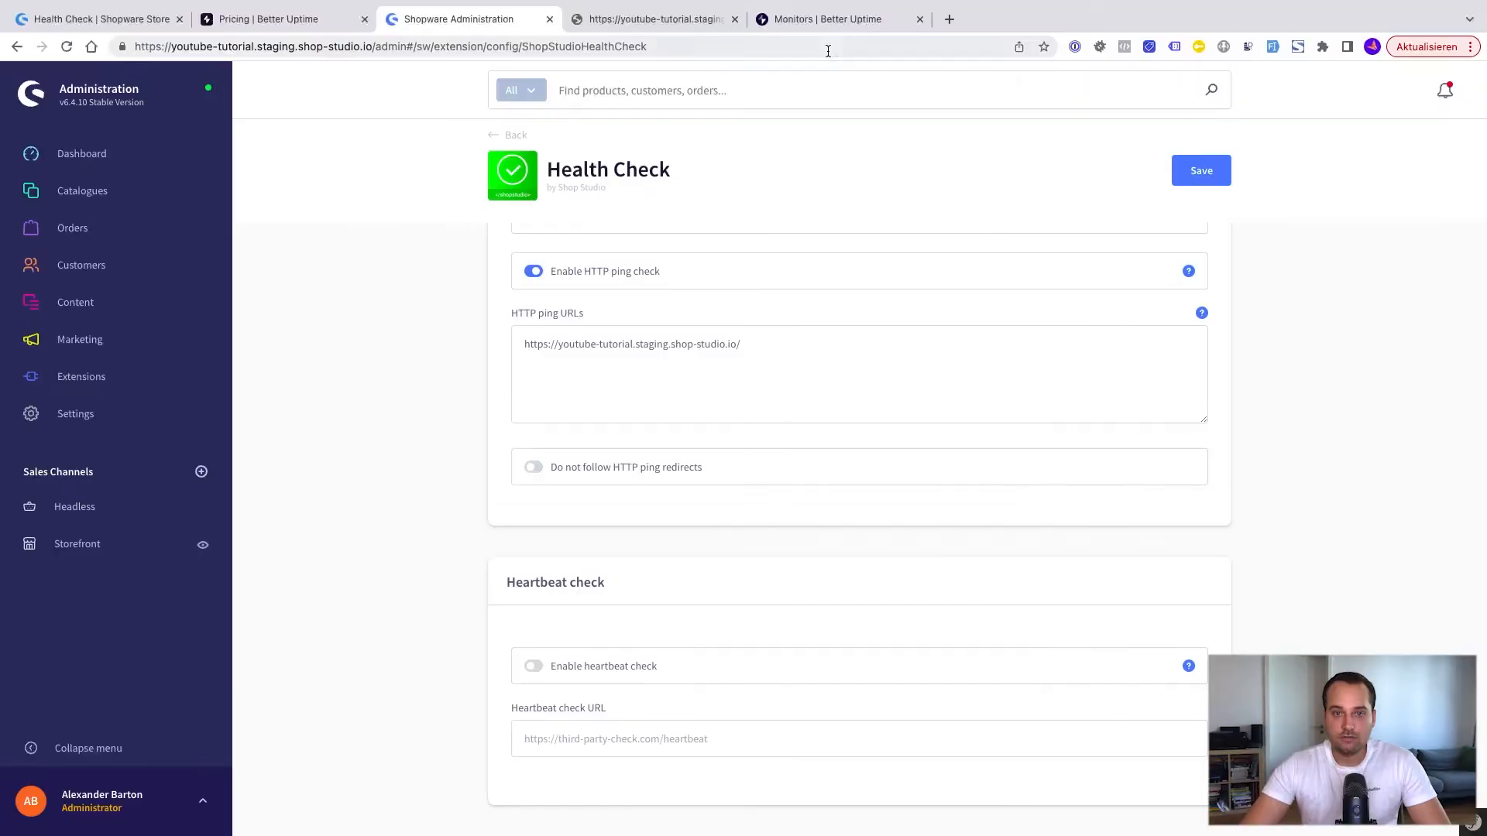
{"action": "left_click", "coordinate": [829, 17]}
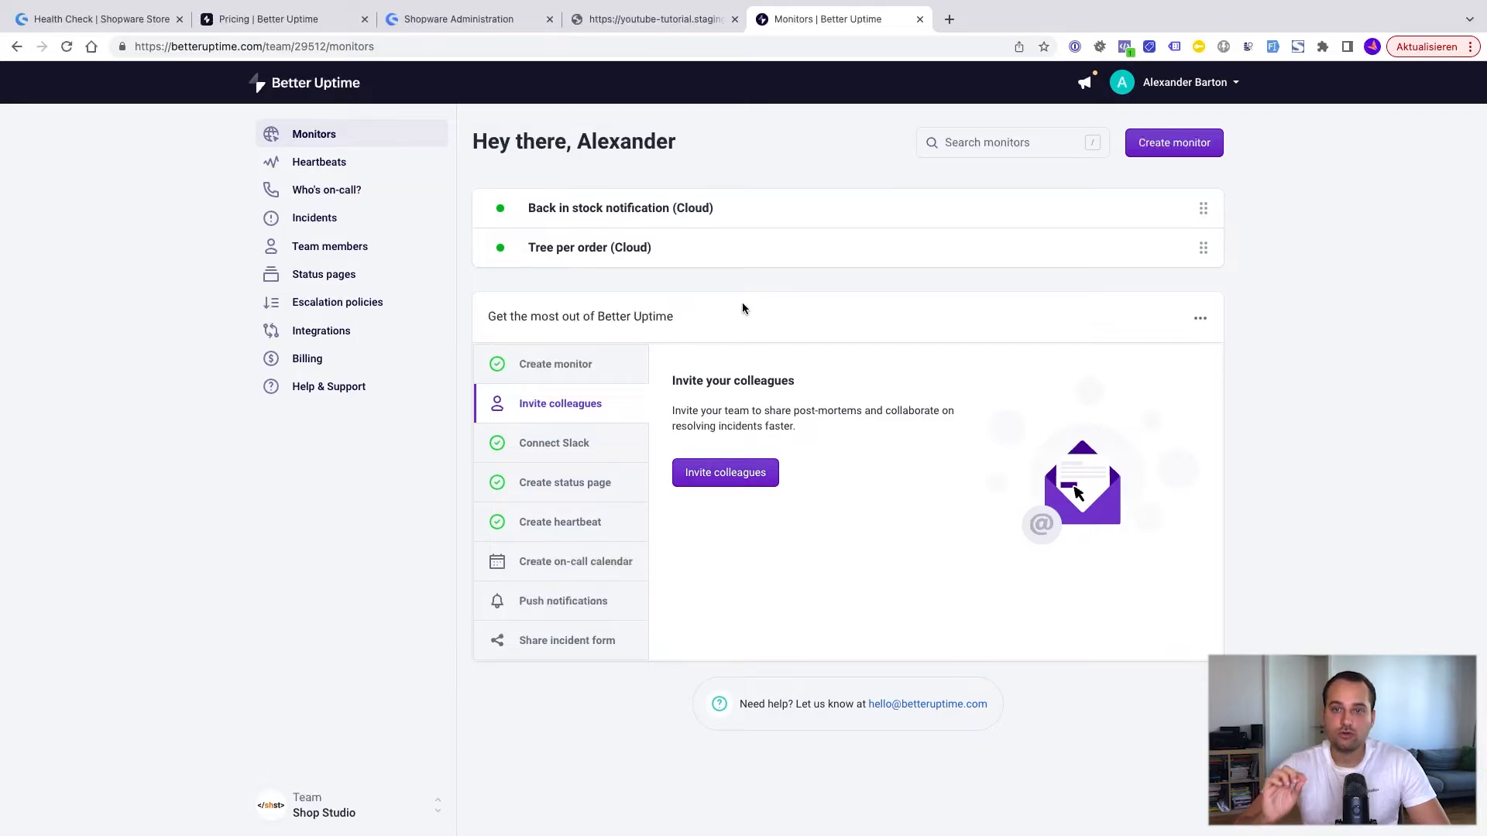
{"action": "left_click", "coordinate": [1165, 155]}
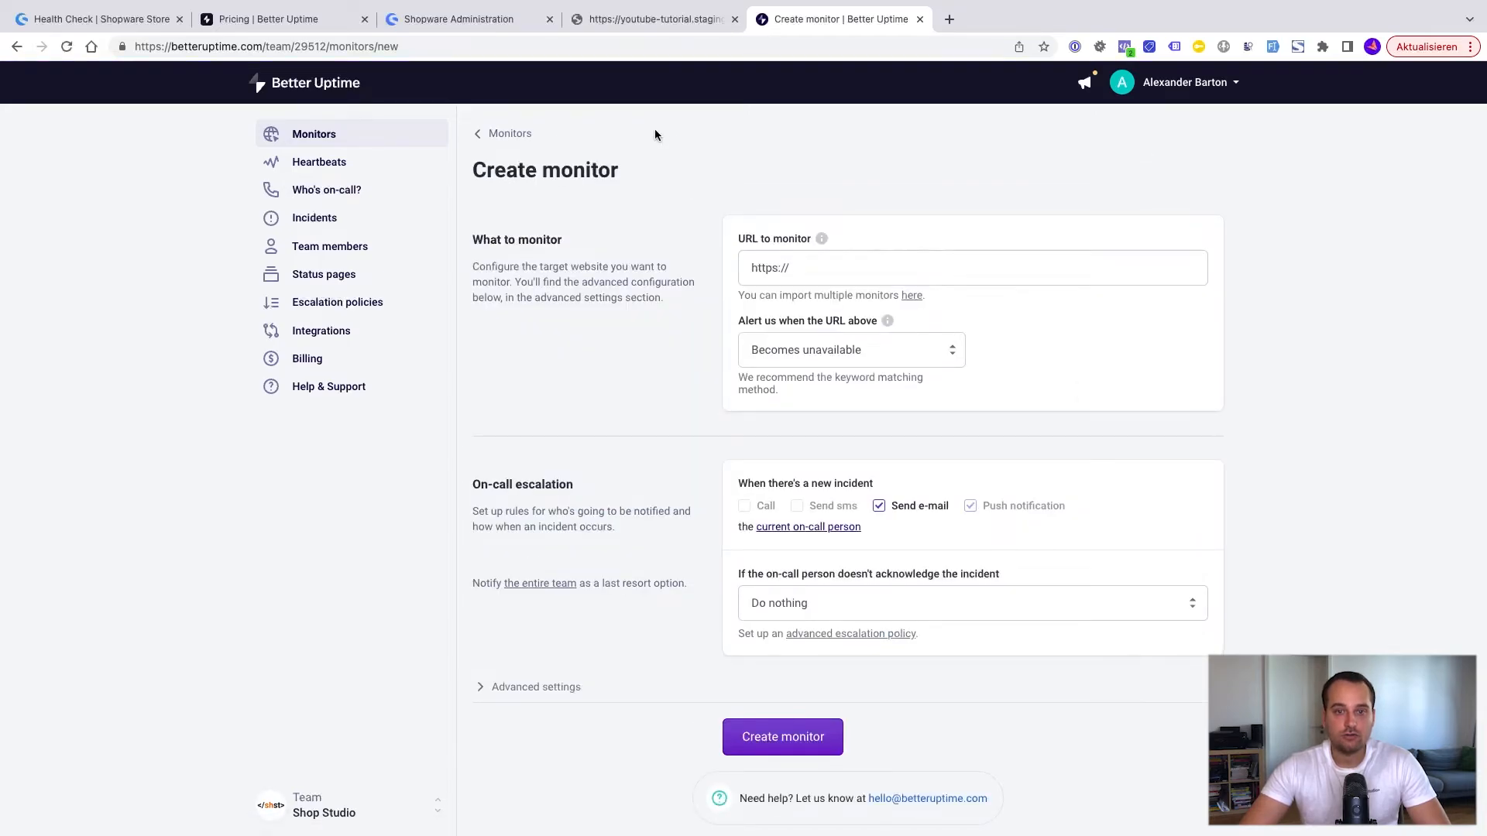
{"action": "left_click", "coordinate": [612, 19]}
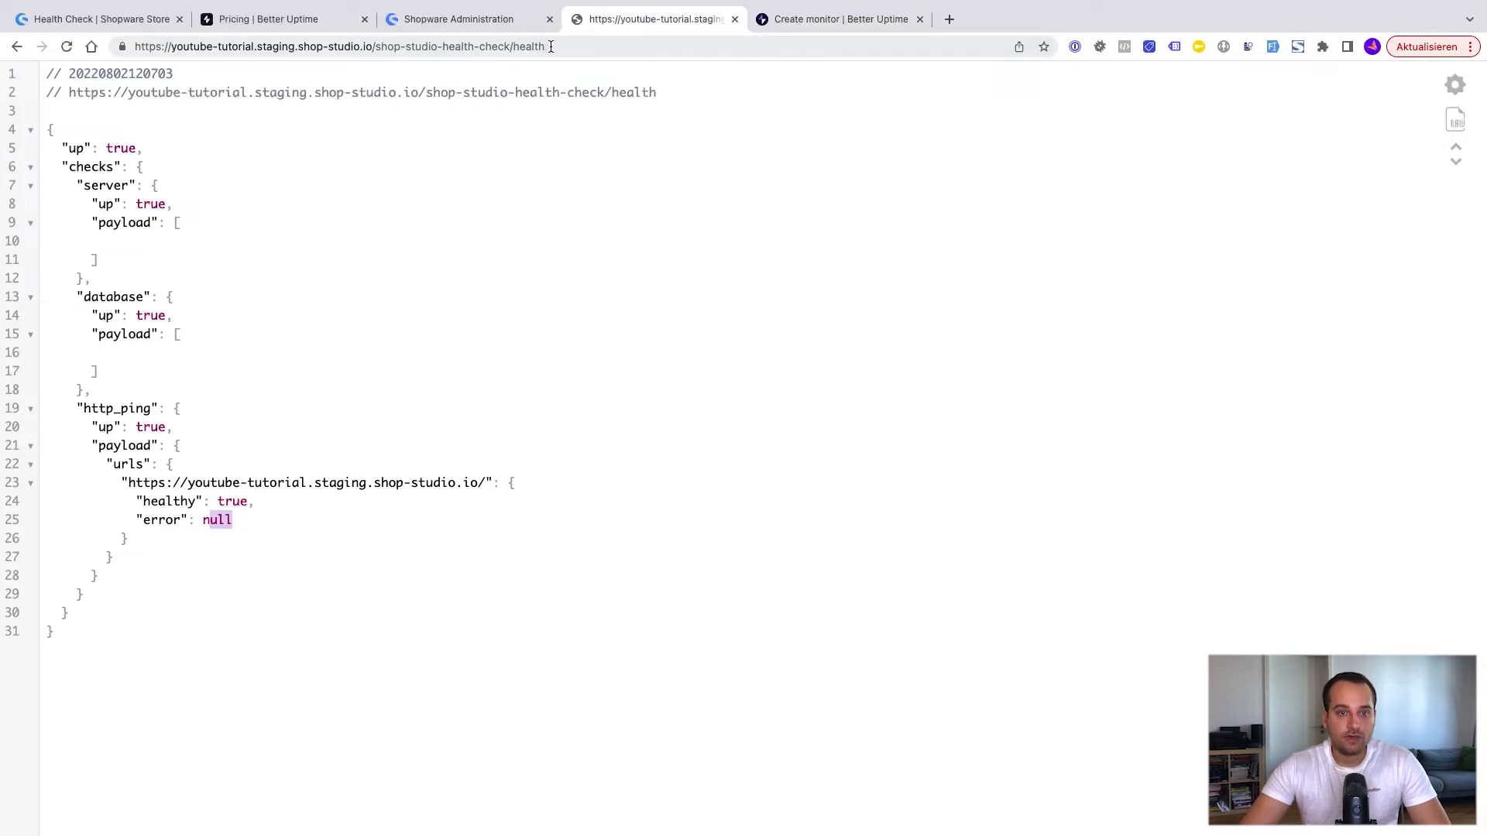
{"action": "left_click_drag", "start_coordinate": [560, 48], "coordinate": [78, 46]}
{"action": "key", "text": "ctrl+c"}
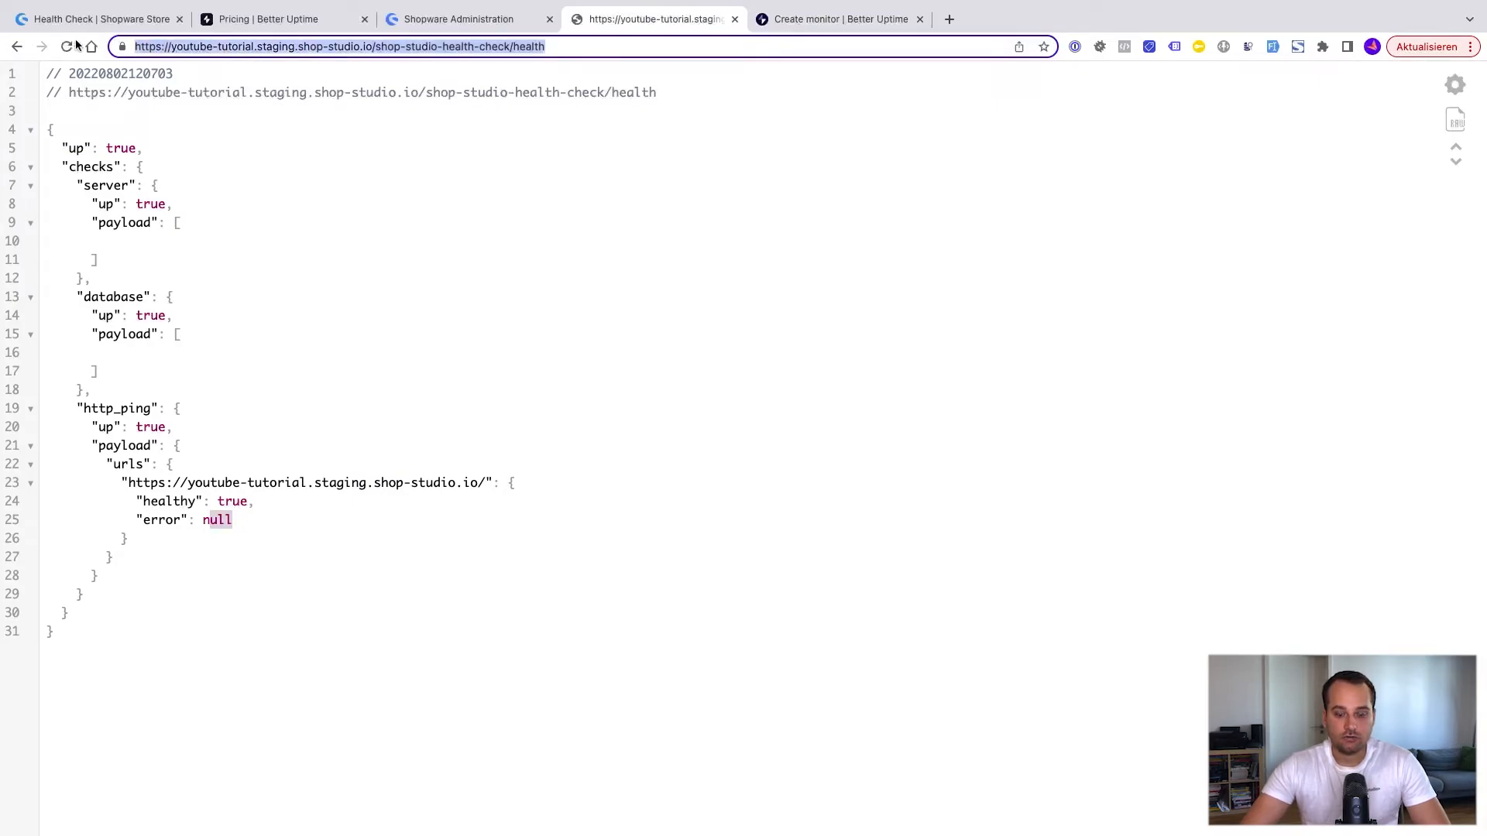
{"action": "left_click", "coordinate": [790, 19]}
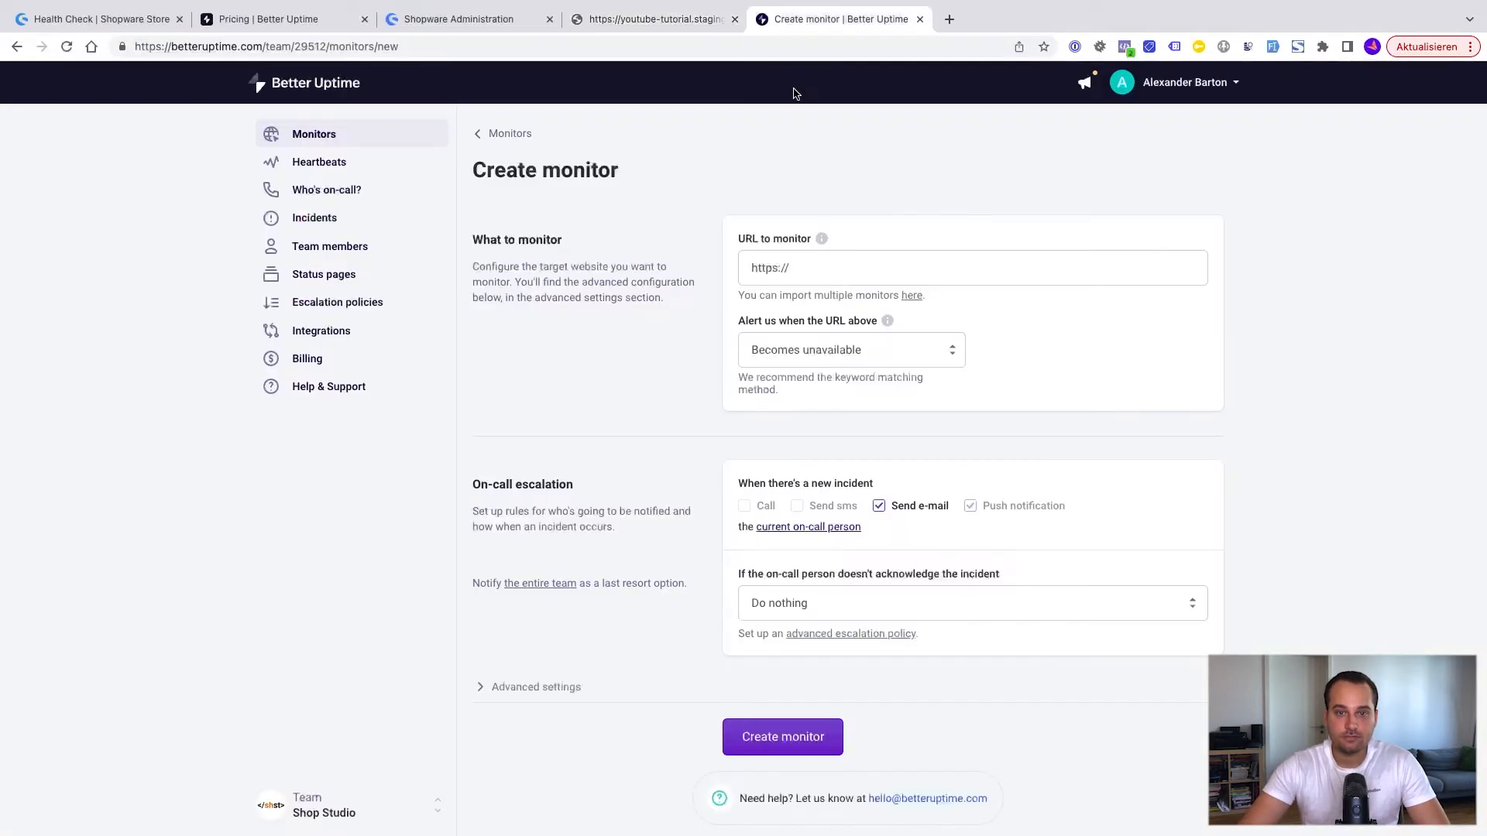
{"action": "left_click", "coordinate": [818, 279]}
{"action": "key", "text": "ctrl+a"}
{"action": "key", "text": "ctrl+v"}
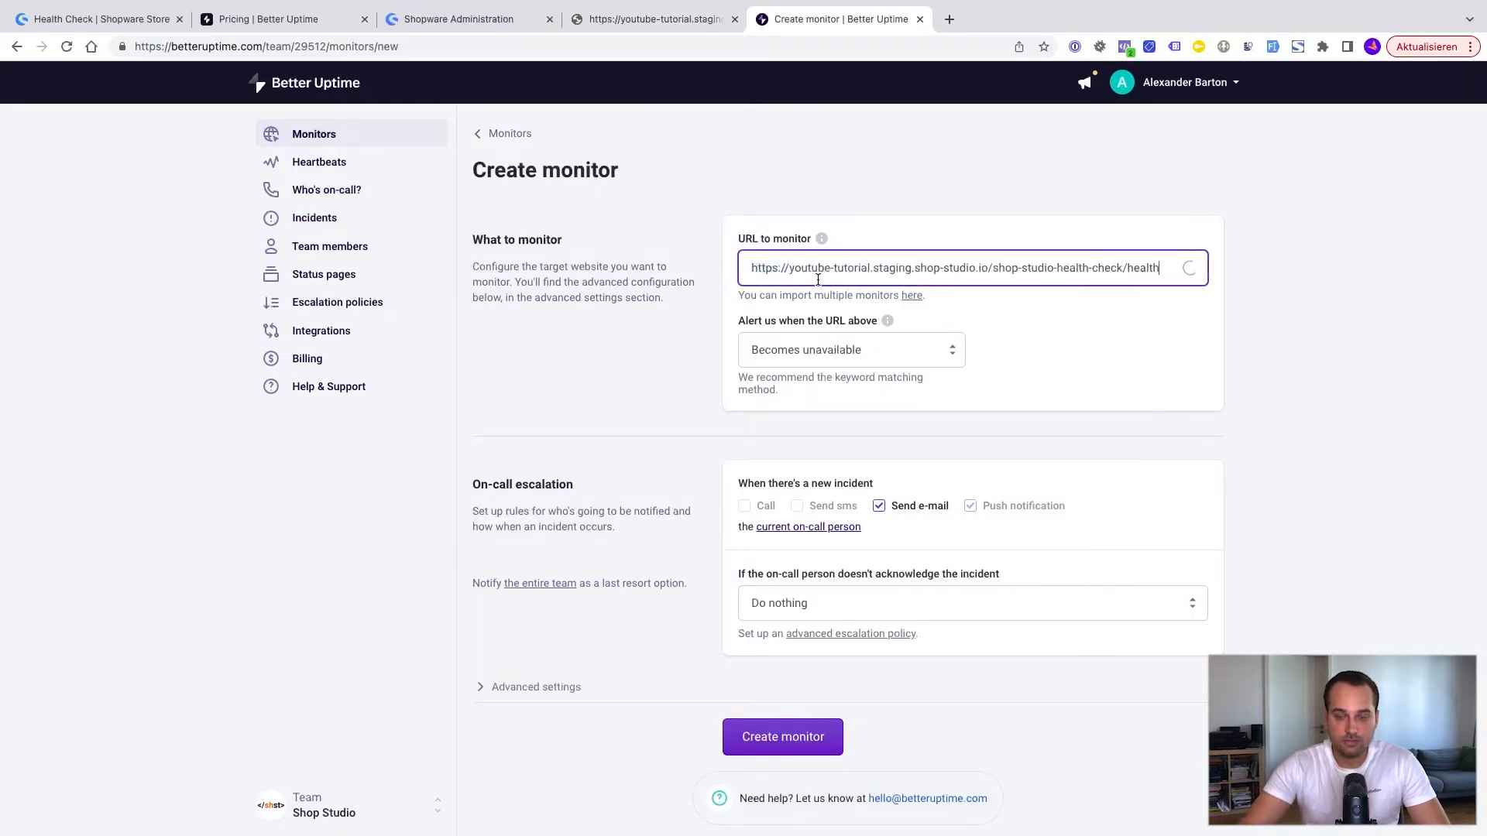
Step: Keep the alert condition on Becomes unavailable and set the unacknowledged-incident escalation to Within 10 minutes, alert all other team members
{"action": "scroll", "coordinate": [884, 341], "scroll_direction": "down", "scroll_amount": 1}
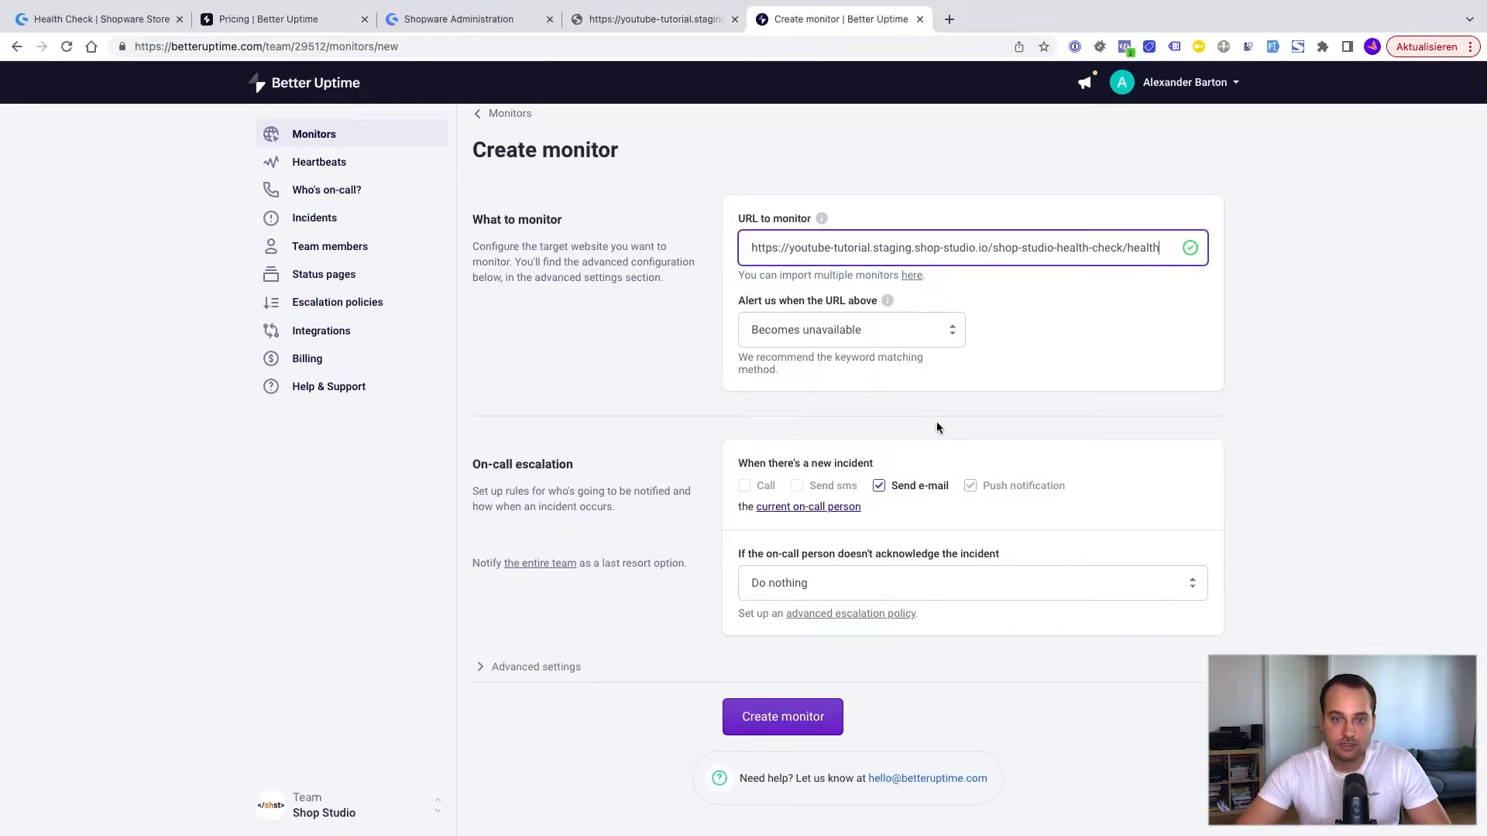
{"action": "left_click", "coordinate": [867, 330]}
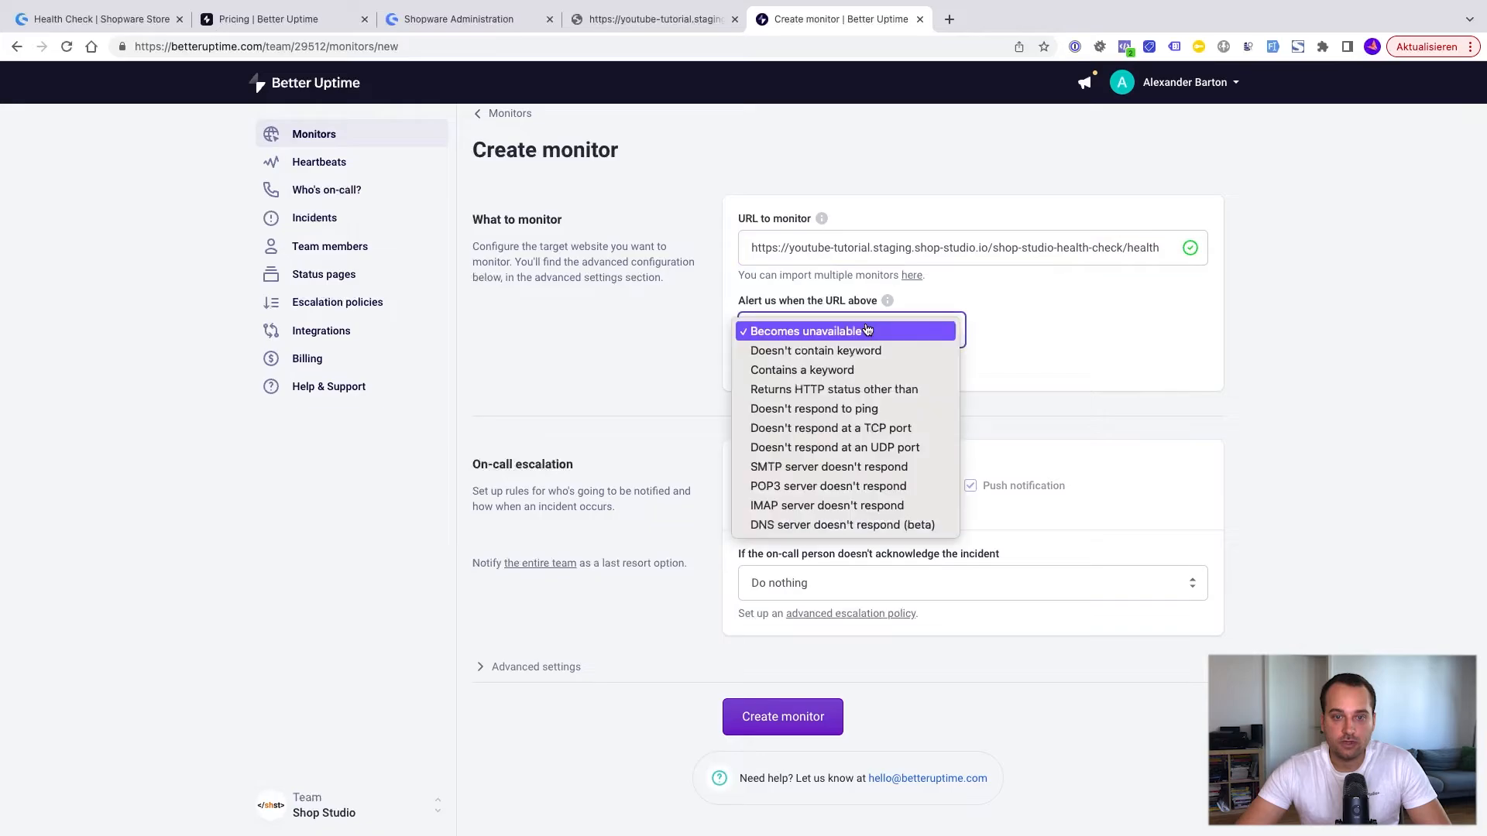
{"action": "left_click", "coordinate": [868, 331]}
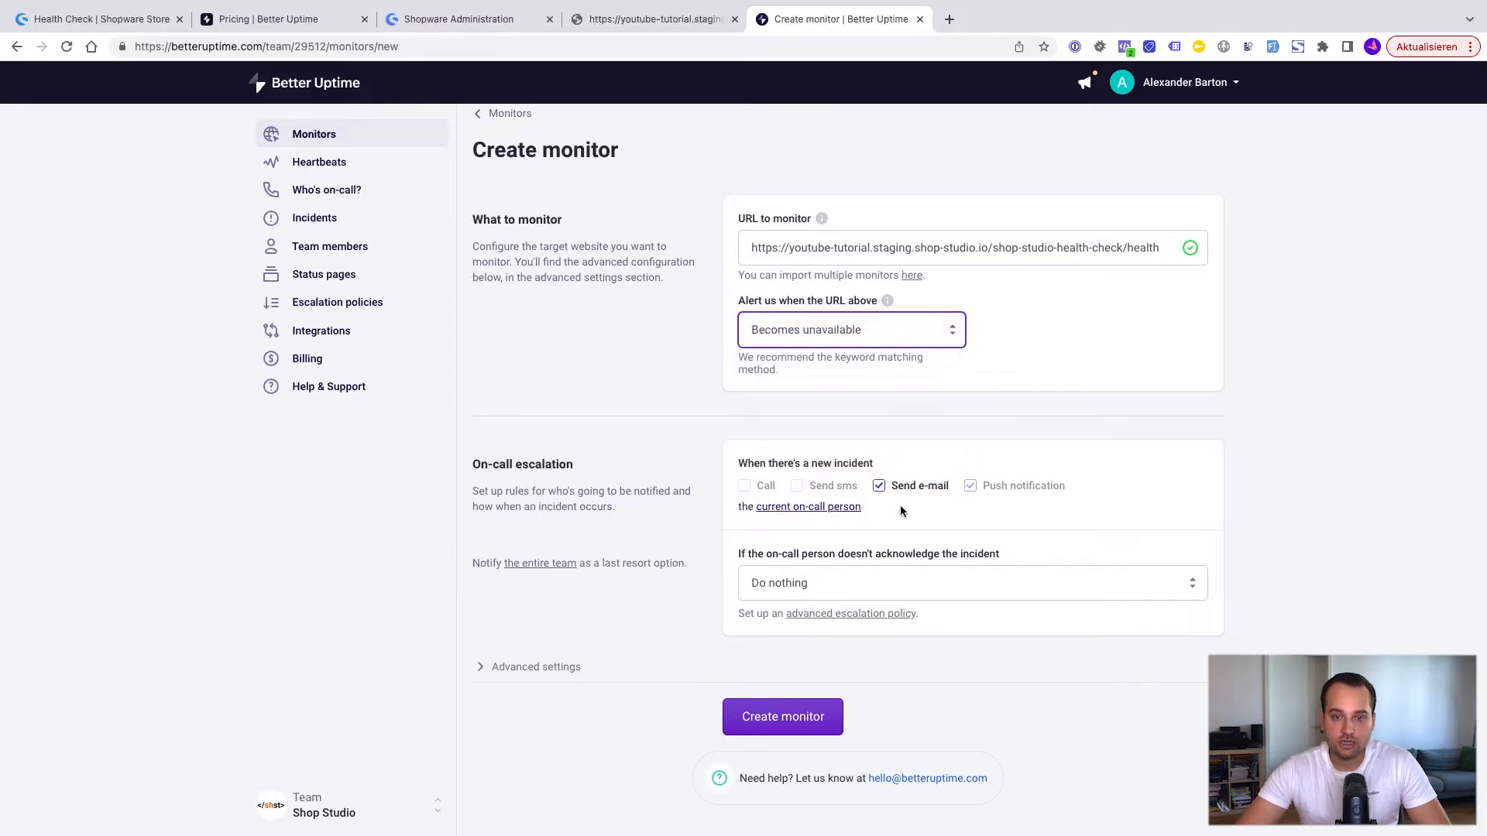
{"action": "left_click", "coordinate": [813, 597]}
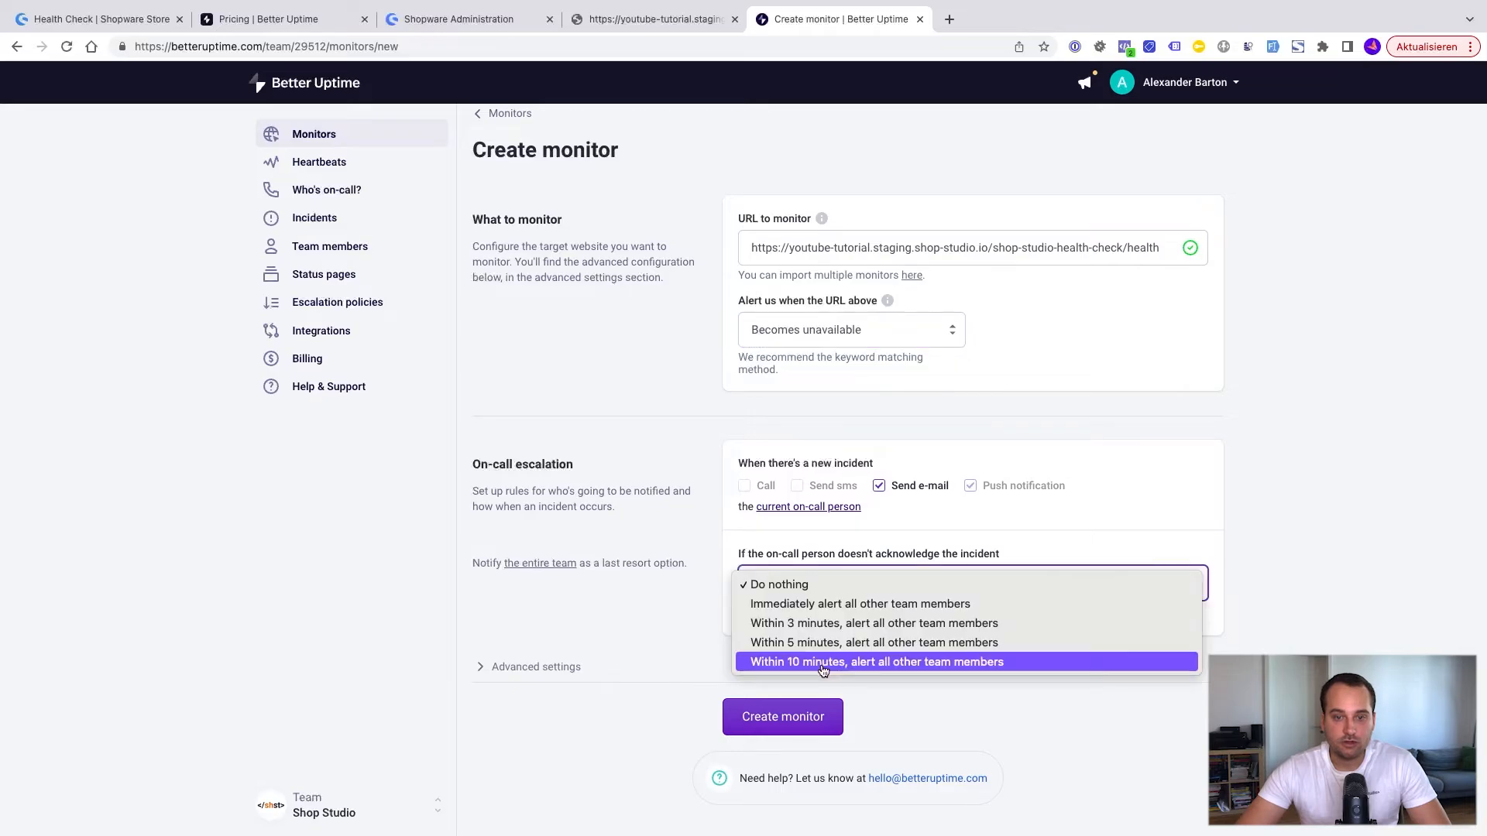
{"action": "left_click", "coordinate": [823, 664]}
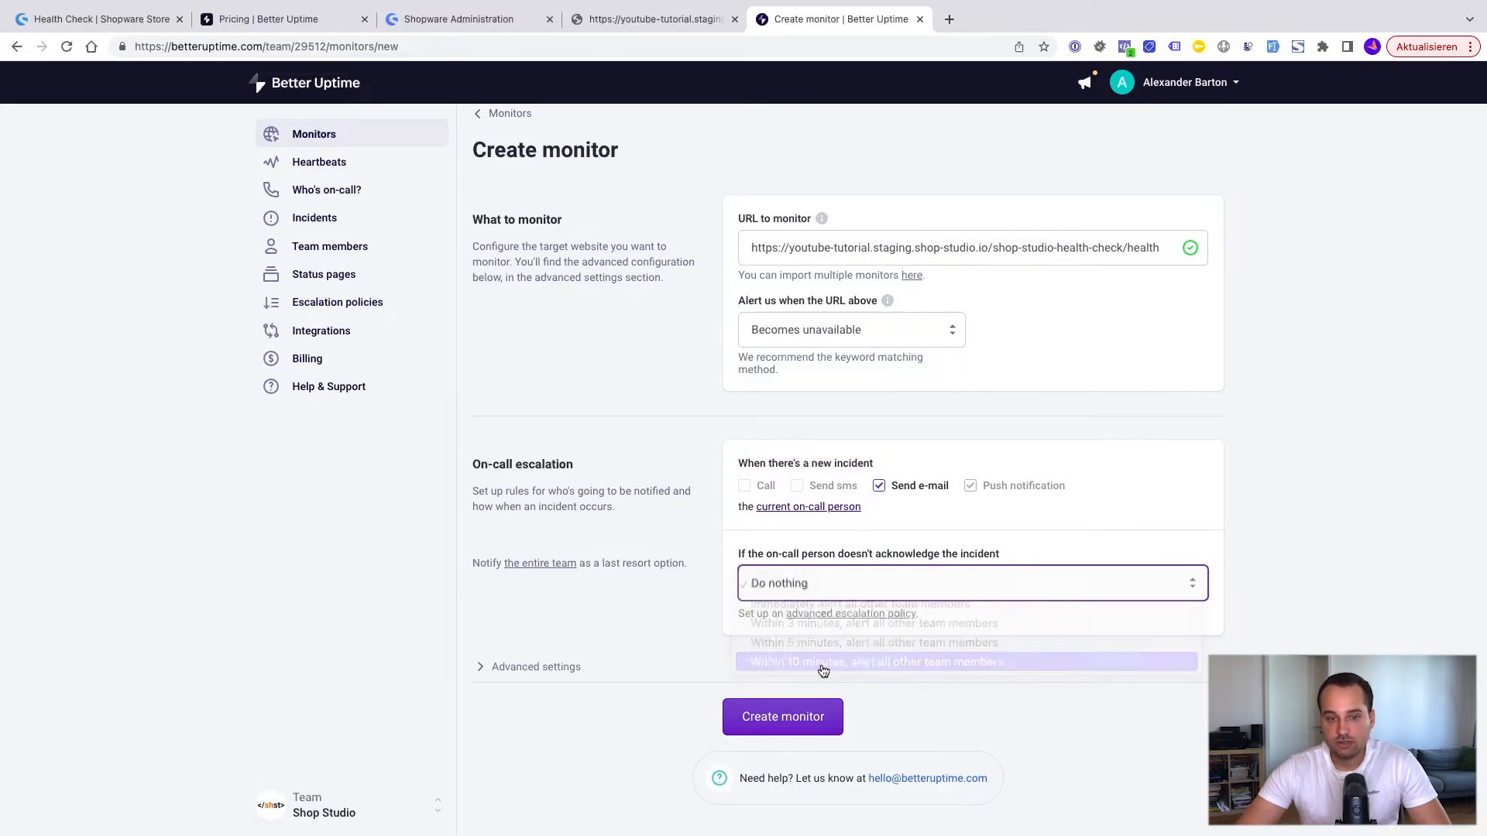
Step: Expand the monitor's advanced settings, review the options down to the regions, and create the monitor
{"action": "left_click", "coordinate": [570, 675]}
{"action": "scroll", "coordinate": [720, 678], "scroll_direction": "down", "scroll_amount": 5}
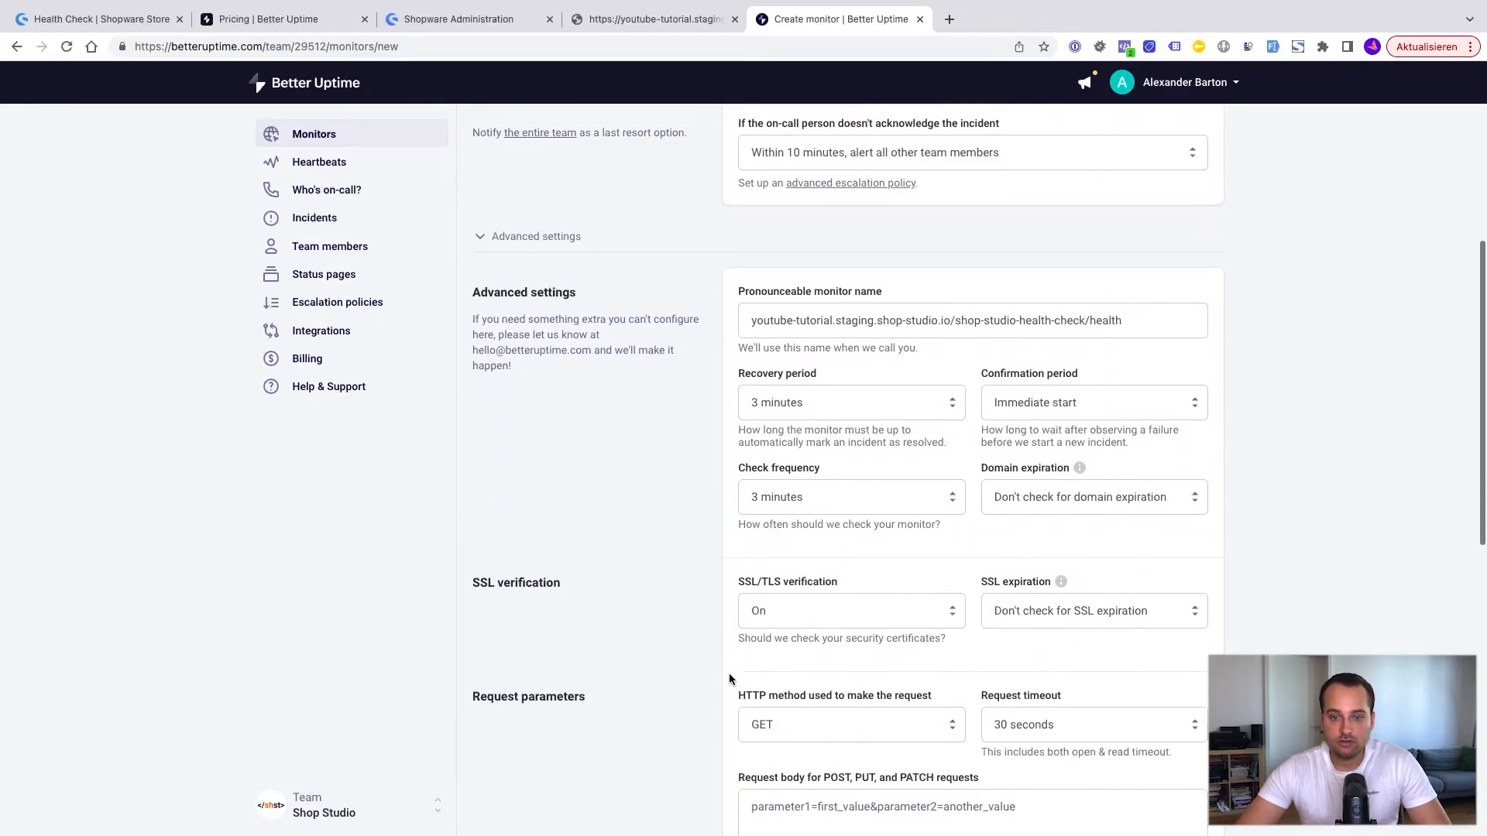
{"action": "scroll", "coordinate": [730, 679], "scroll_direction": "down", "scroll_amount": 2}
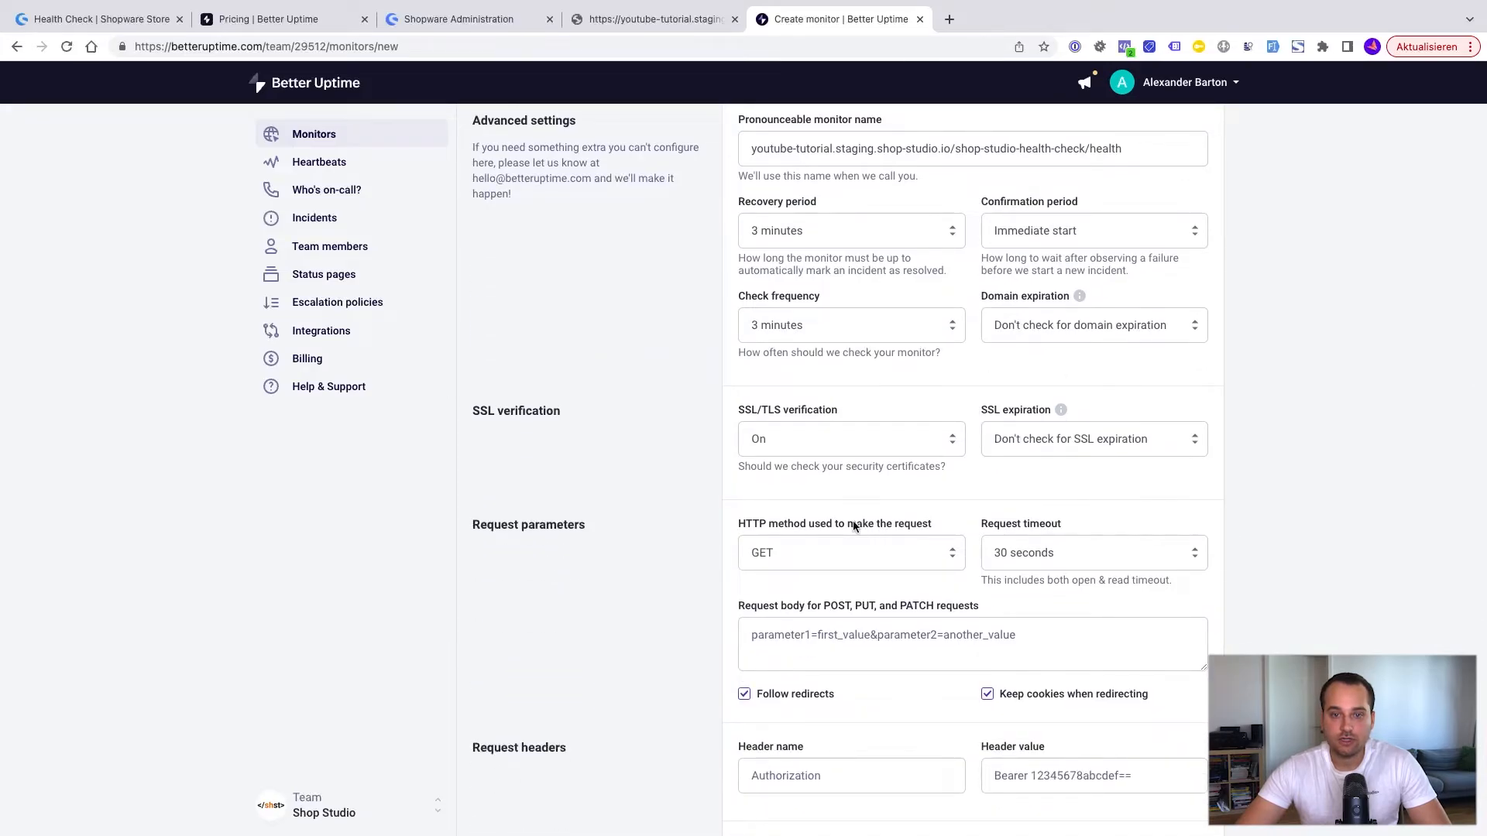
{"action": "scroll", "coordinate": [855, 527], "scroll_direction": "down", "scroll_amount": 1}
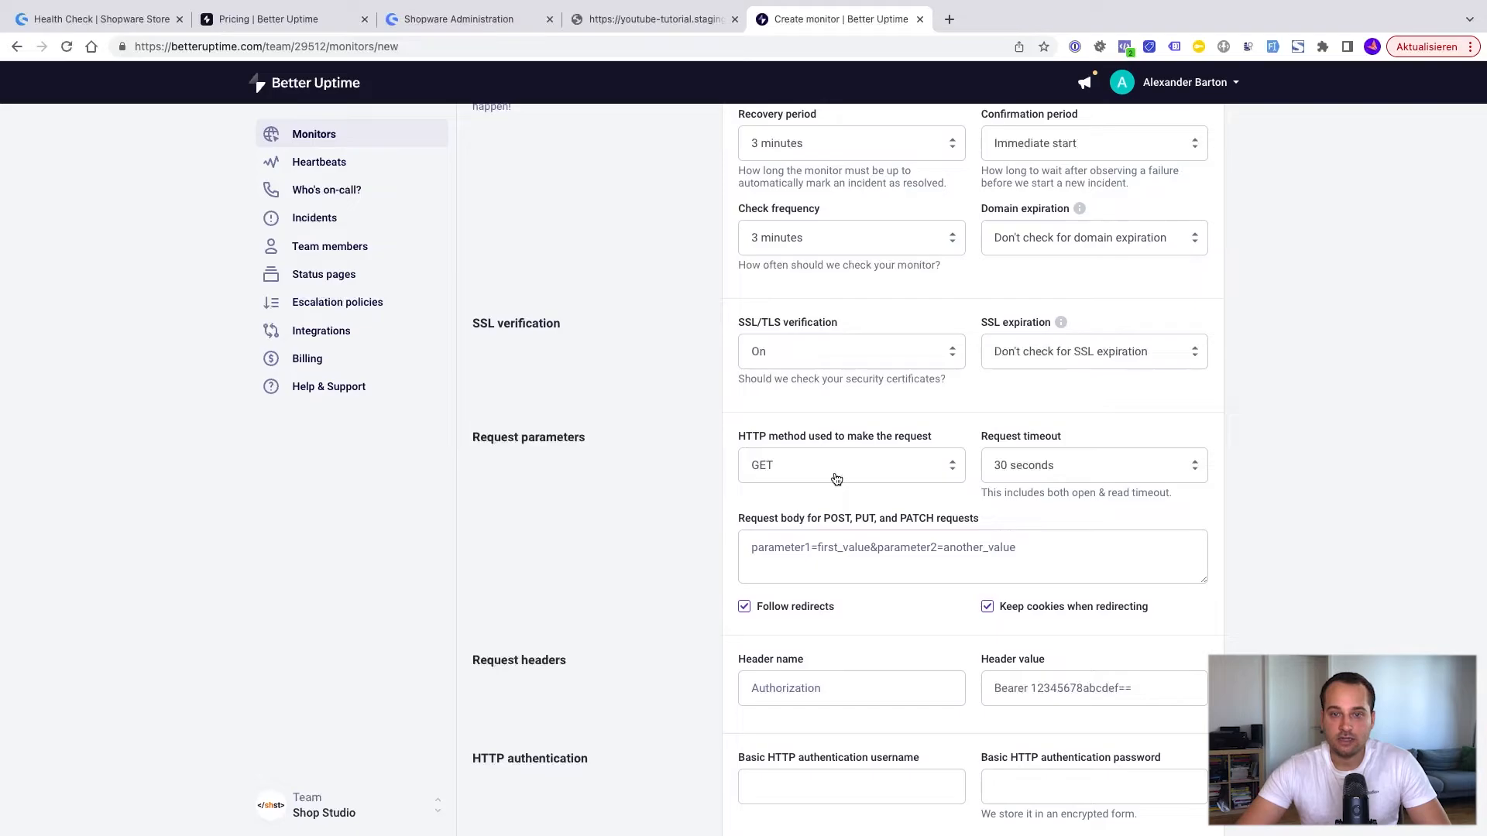
{"action": "scroll", "coordinate": [836, 479], "scroll_direction": "down", "scroll_amount": 3}
{"action": "scroll", "coordinate": [835, 477], "scroll_direction": "up", "scroll_amount": 4}
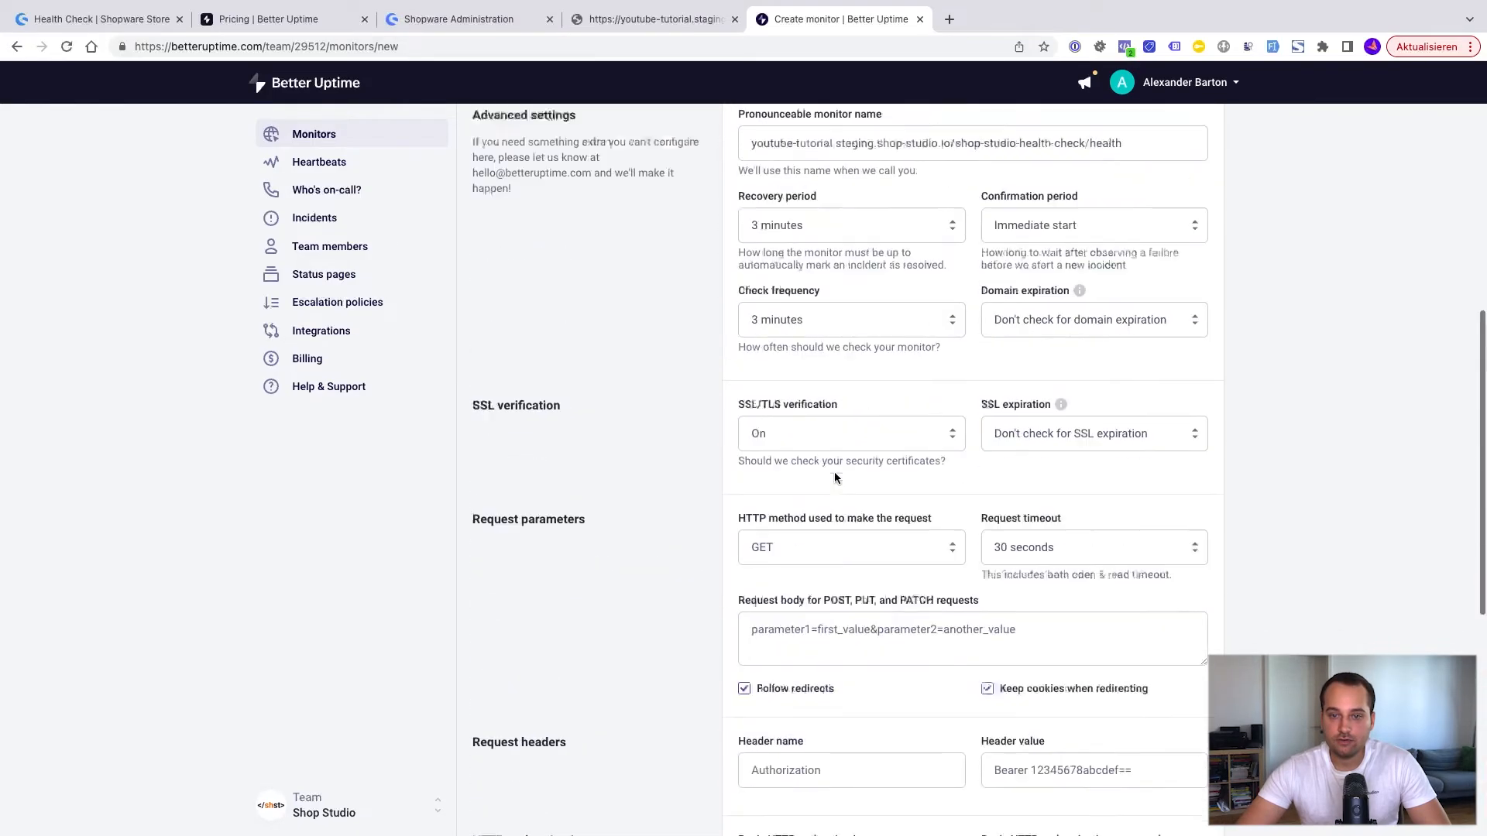
{"action": "scroll", "coordinate": [912, 614], "scroll_direction": "up", "scroll_amount": 6}
{"action": "scroll", "coordinate": [912, 614], "scroll_direction": "down", "scroll_amount": 9}
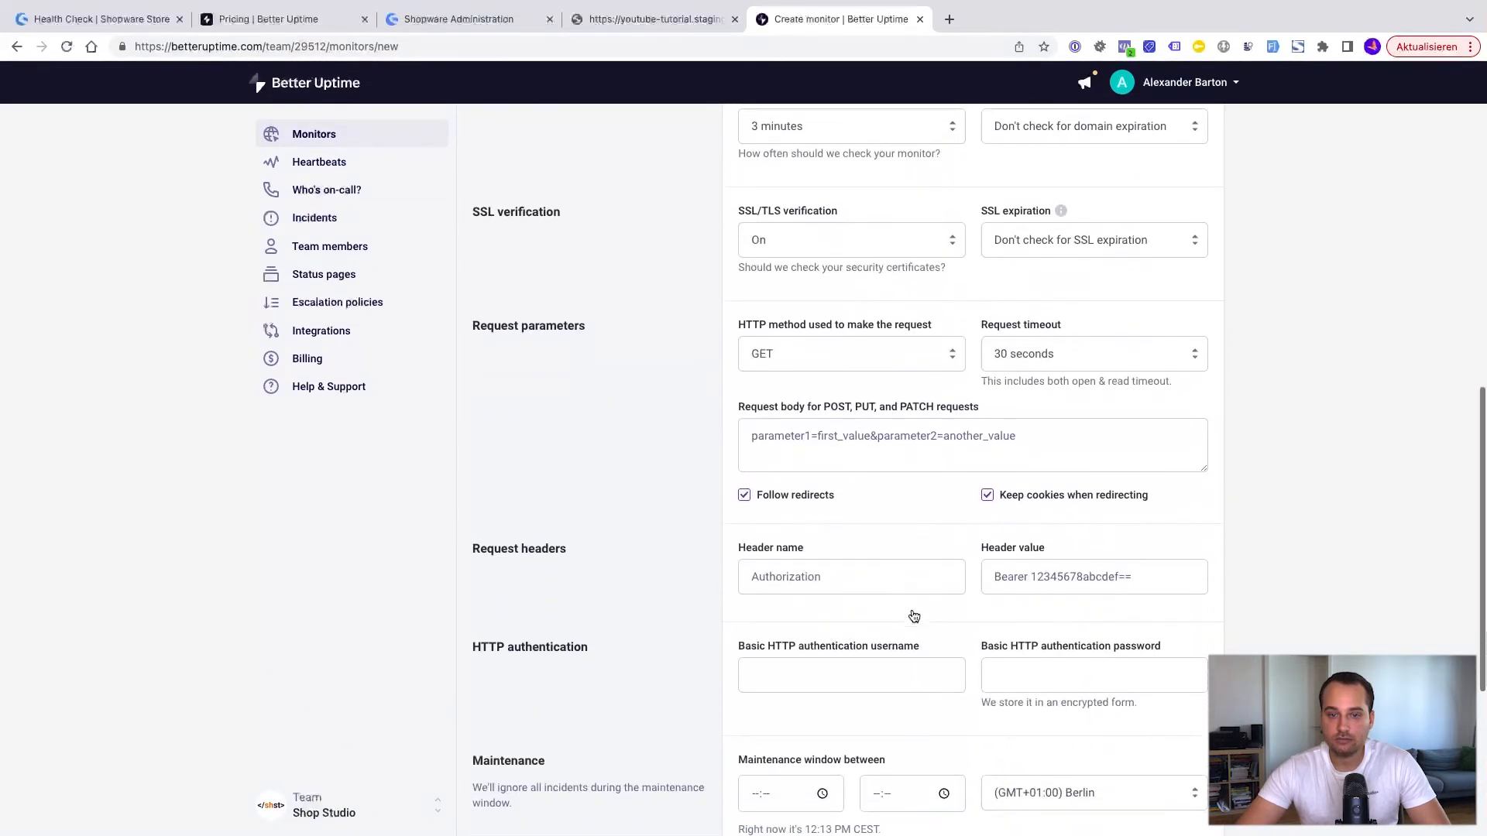
{"action": "scroll", "coordinate": [914, 616], "scroll_direction": "down", "scroll_amount": 2}
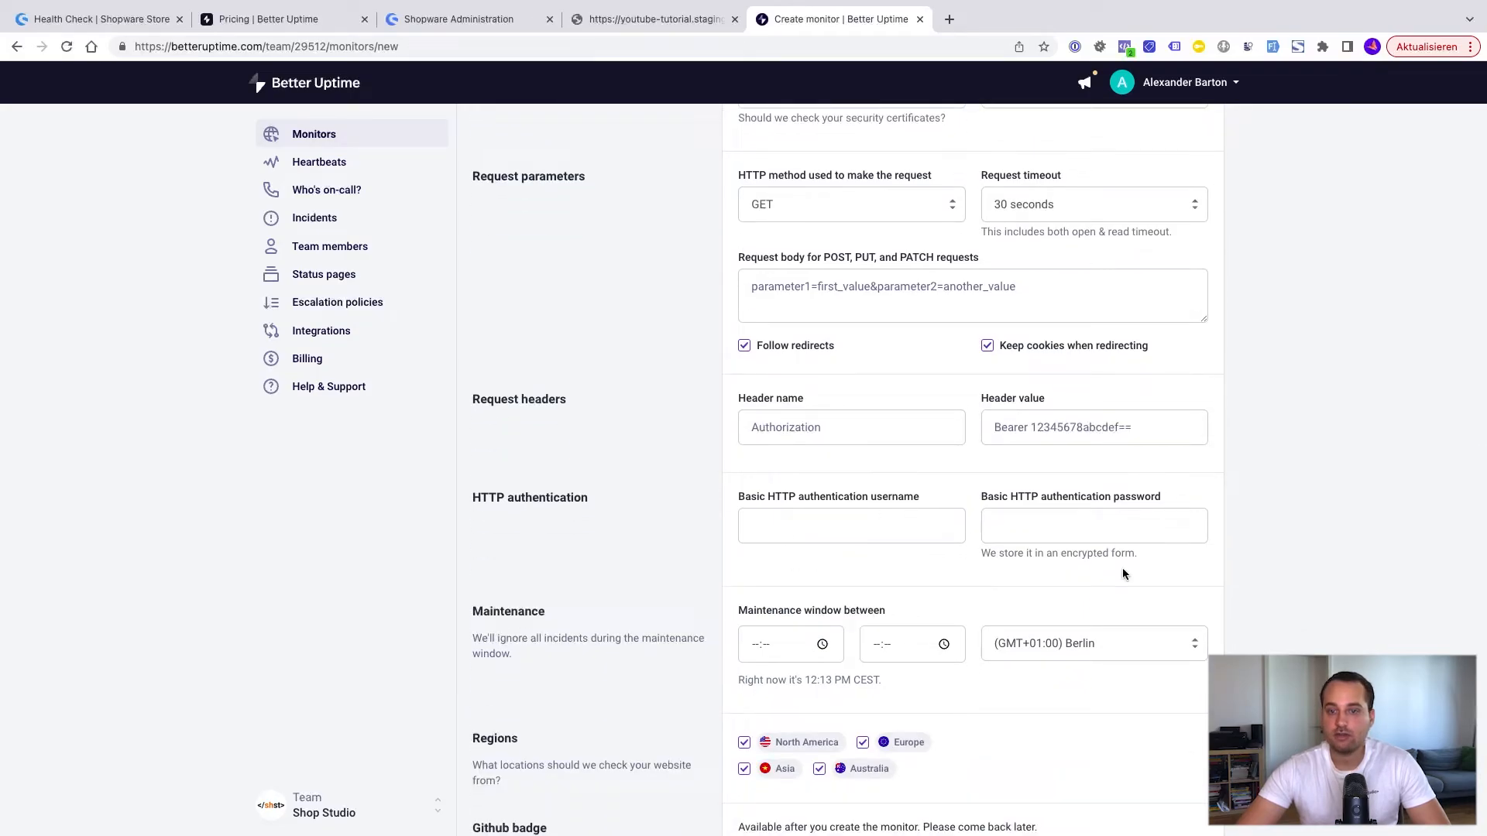
{"action": "scroll", "coordinate": [1122, 573], "scroll_direction": "down", "scroll_amount": 1}
{"action": "scroll", "coordinate": [816, 731], "scroll_direction": "down", "scroll_amount": 3}
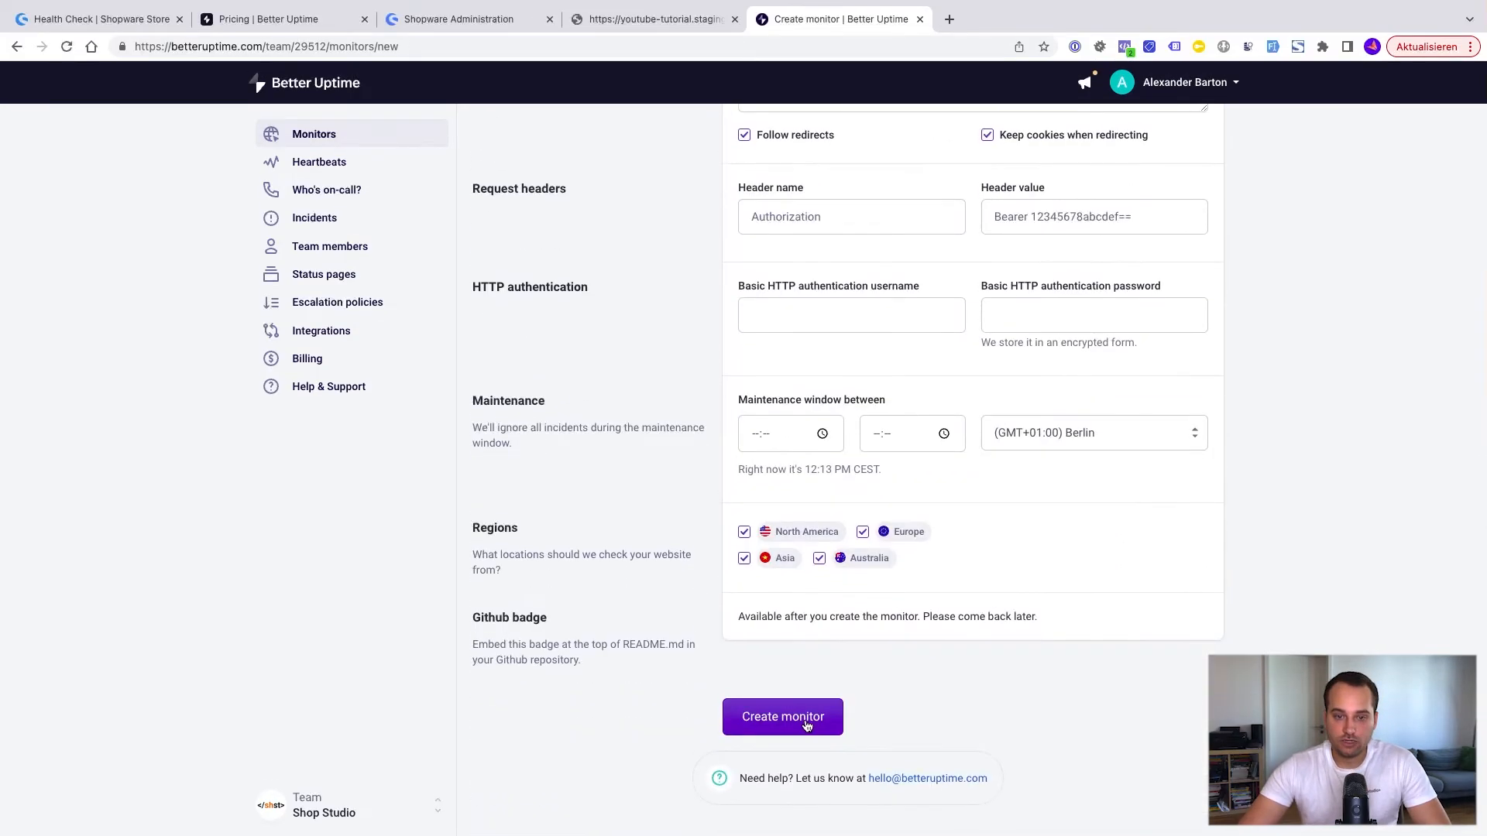
{"action": "left_click", "coordinate": [806, 726]}
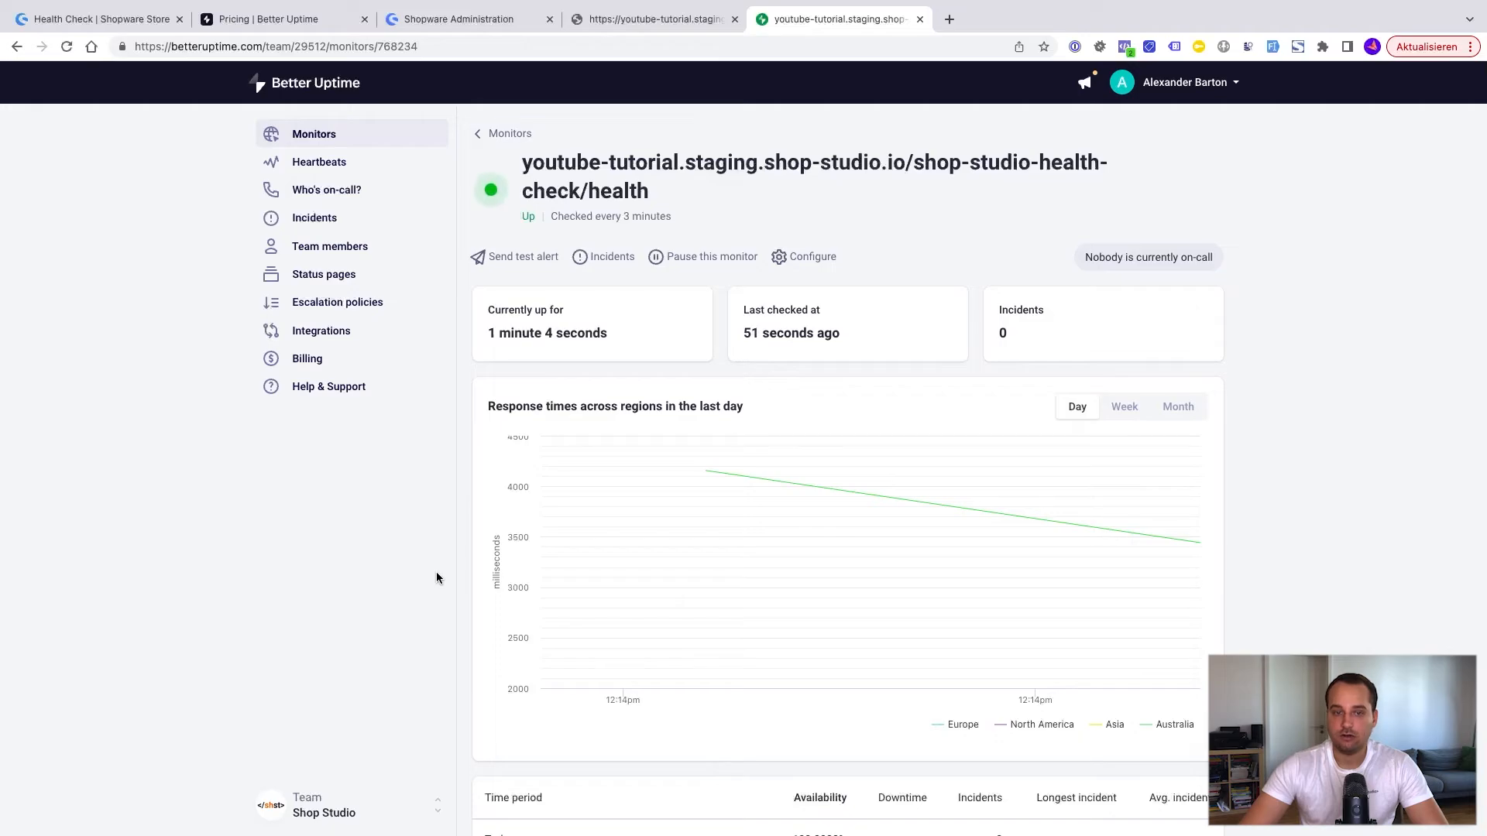
Step: Check the shop's health URL page and return to the new monitor's status in Better Uptime
{"action": "key", "text": "ctrl+shift+Tab"}
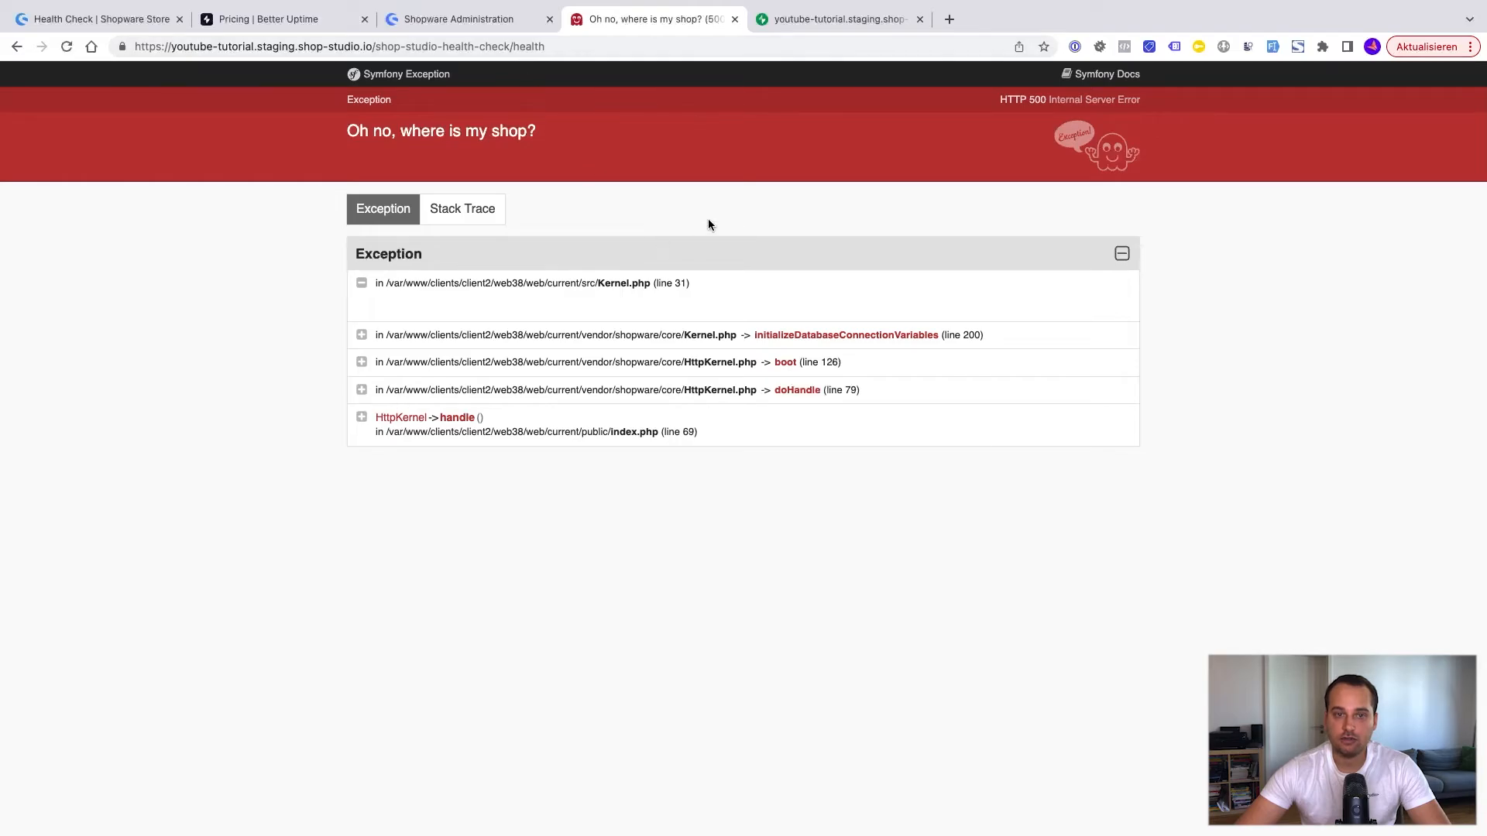
{"action": "left_click", "coordinate": [811, 17]}
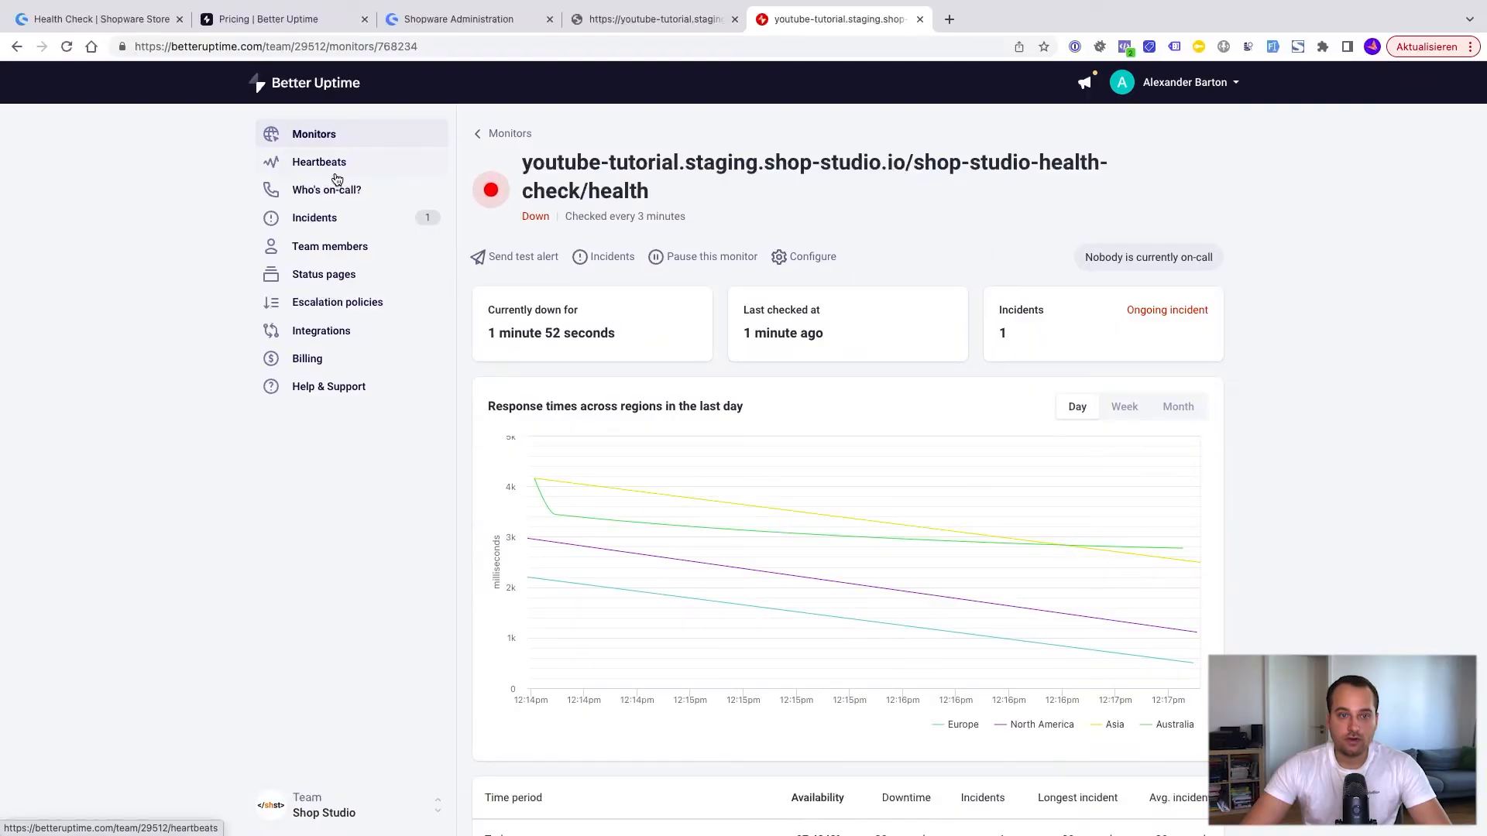
Step: Create a heartbeat named Async tasks, expected every 15 minutes with a grace period of 1 hour
{"action": "left_click", "coordinate": [337, 173]}
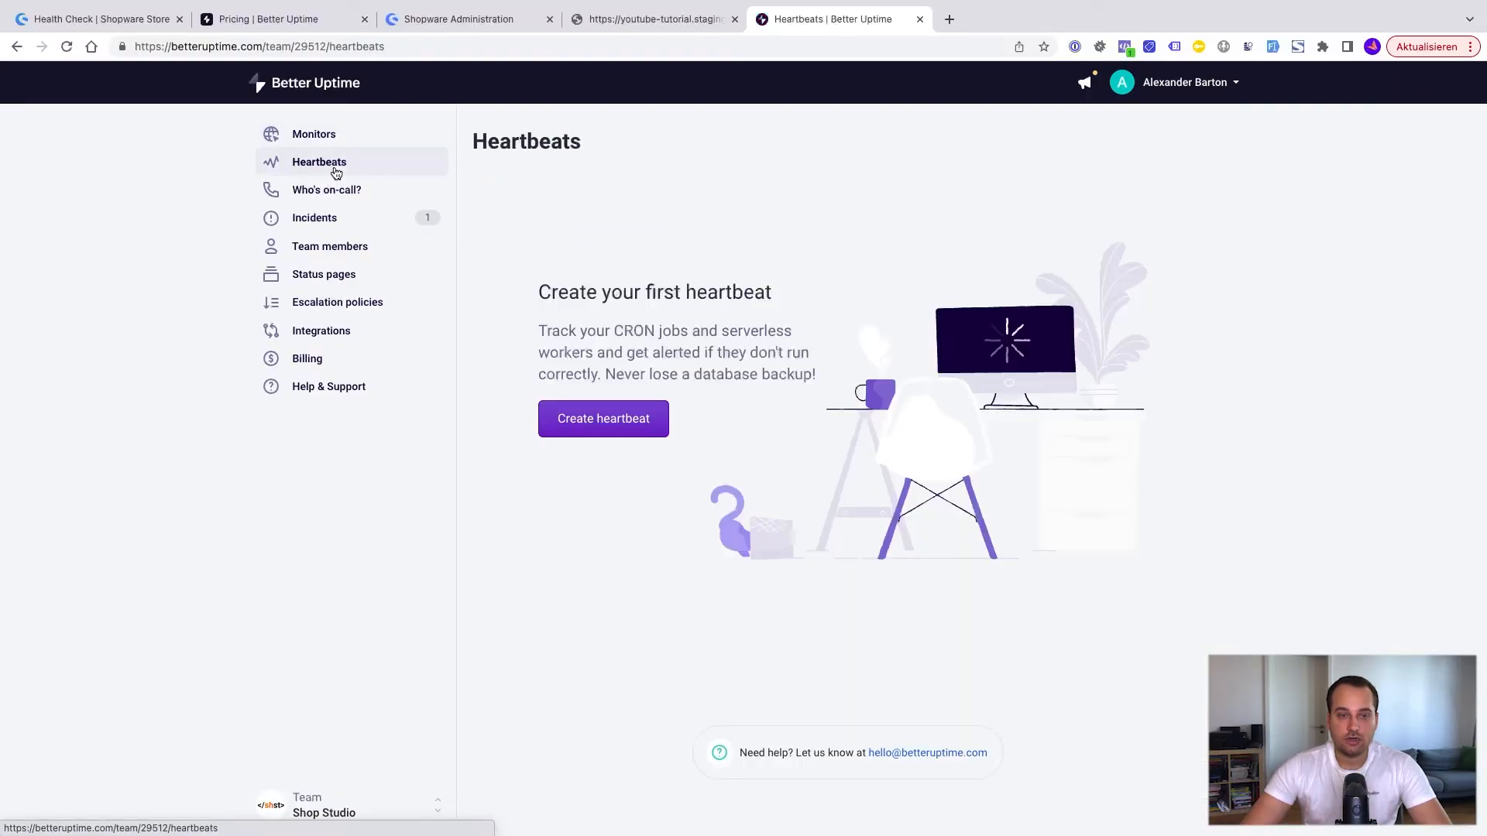
{"action": "left_click", "coordinate": [628, 432]}
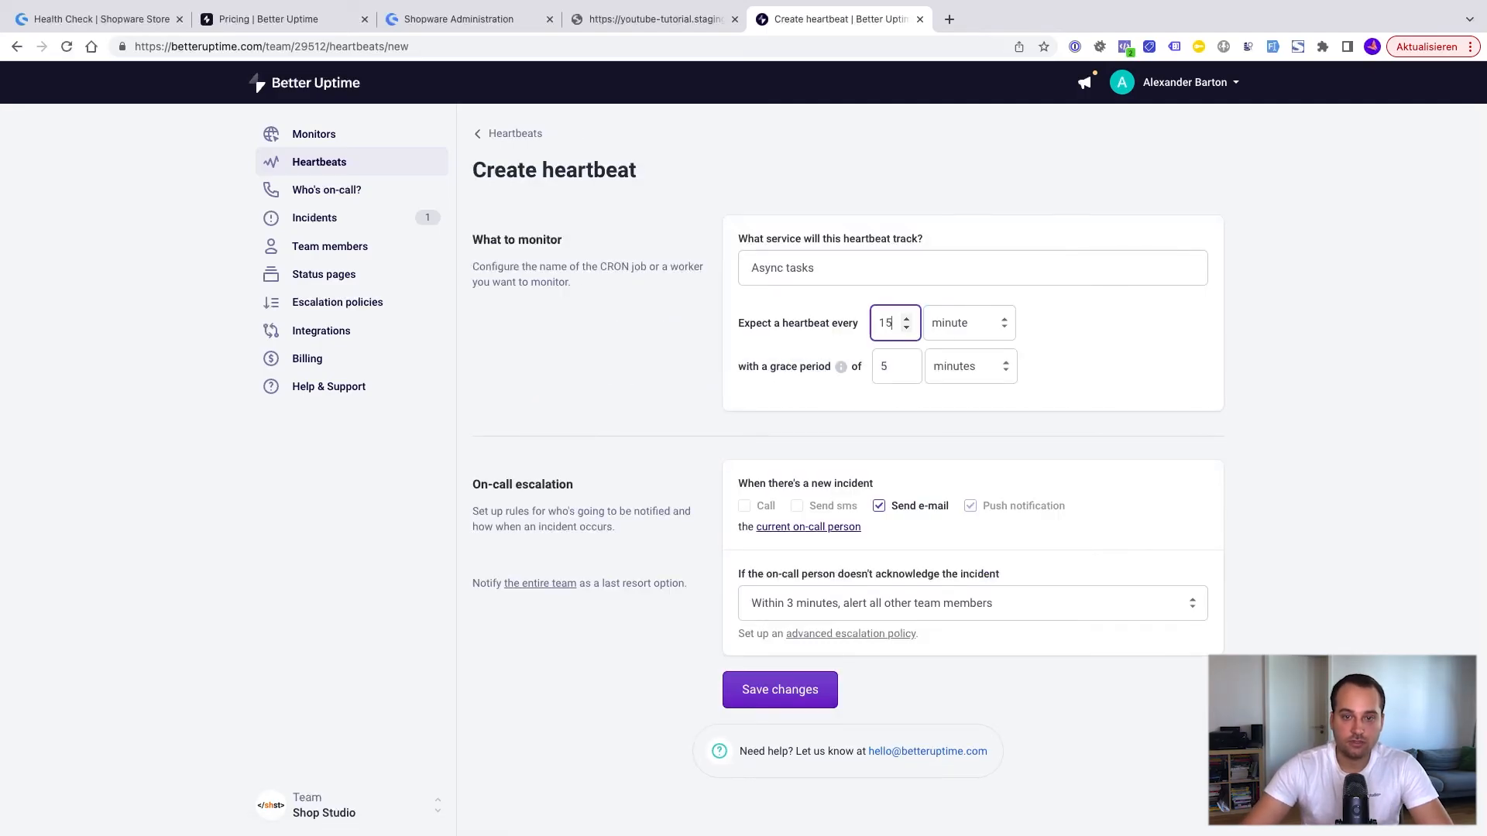
{"action": "double_click", "coordinate": [896, 367]}
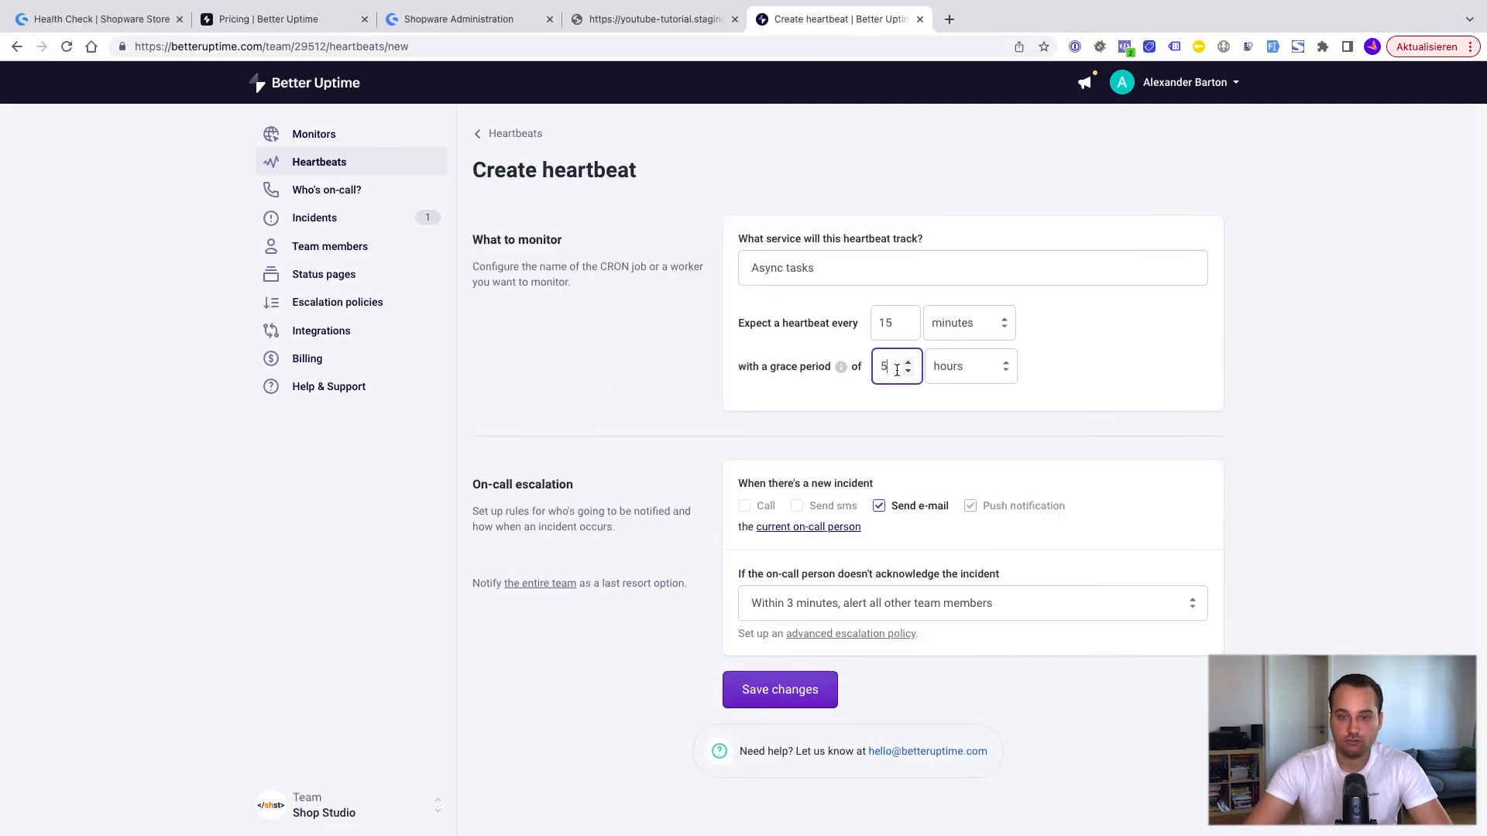
{"action": "type", "text": "1"}
{"action": "left_click", "coordinate": [1069, 348]}
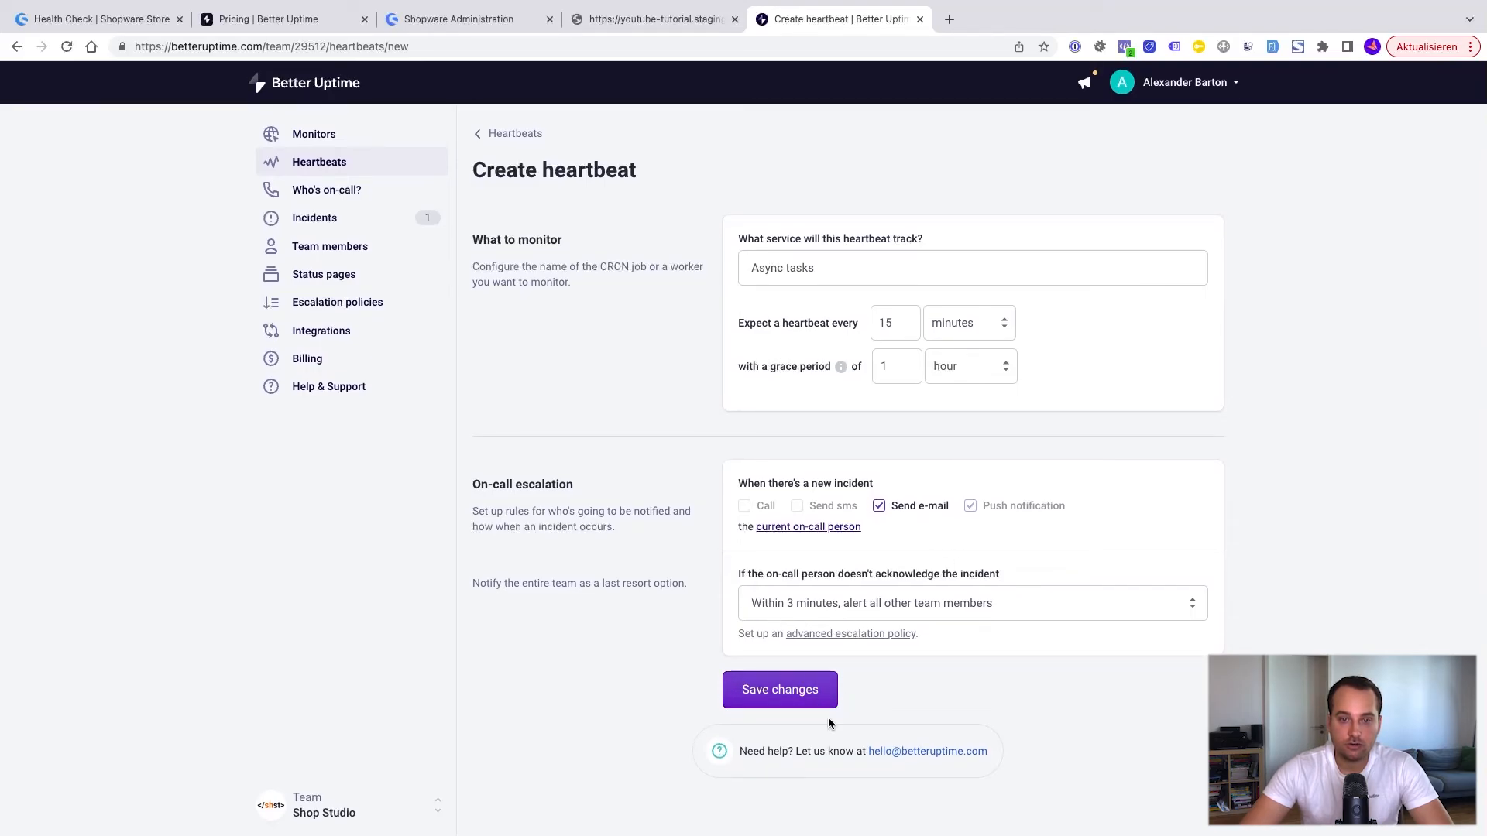
{"action": "left_click", "coordinate": [771, 703]}
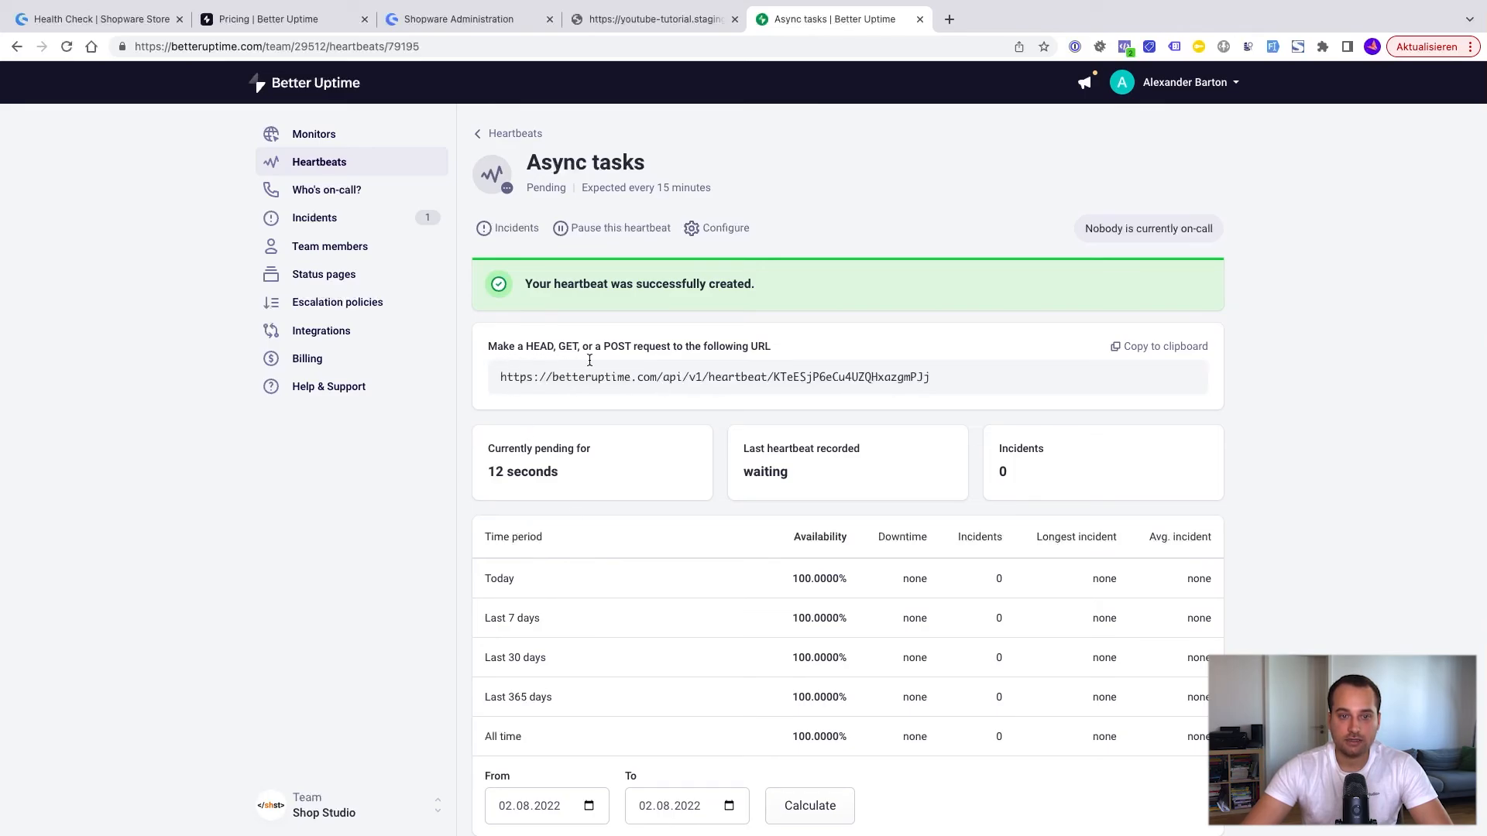
Step: Copy the new heartbeat's URL, enable the heartbeat check in Shopware's Health Check configuration, paste it as the Heartbeat check URL, and save
{"action": "left_click", "coordinate": [1154, 356]}
{"action": "key", "text": "super+3"}
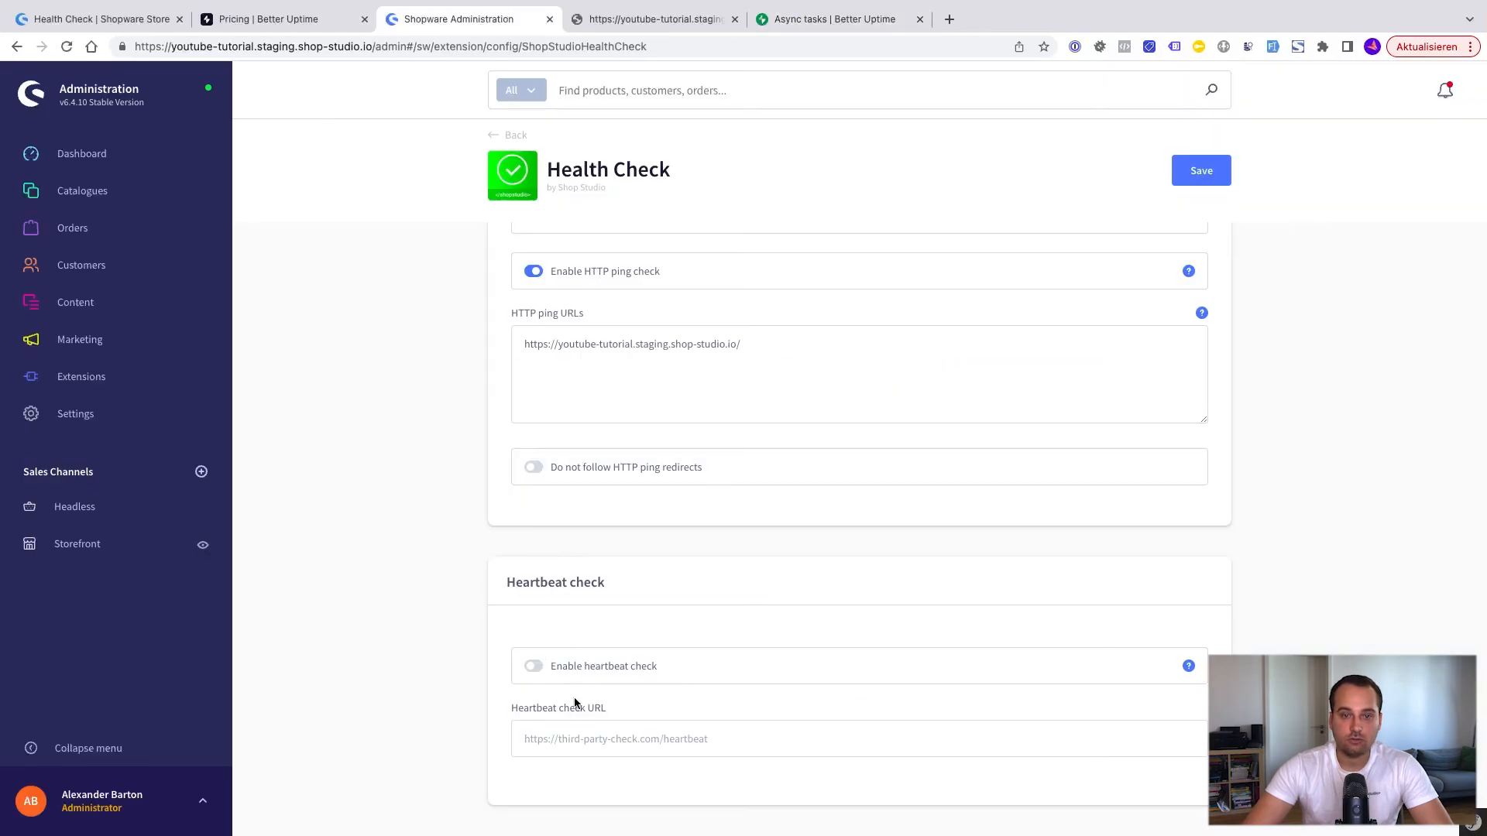
{"action": "left_click", "coordinate": [533, 666]}
{"action": "left_click", "coordinate": [554, 738]}
{"action": "key", "text": "super+v"}
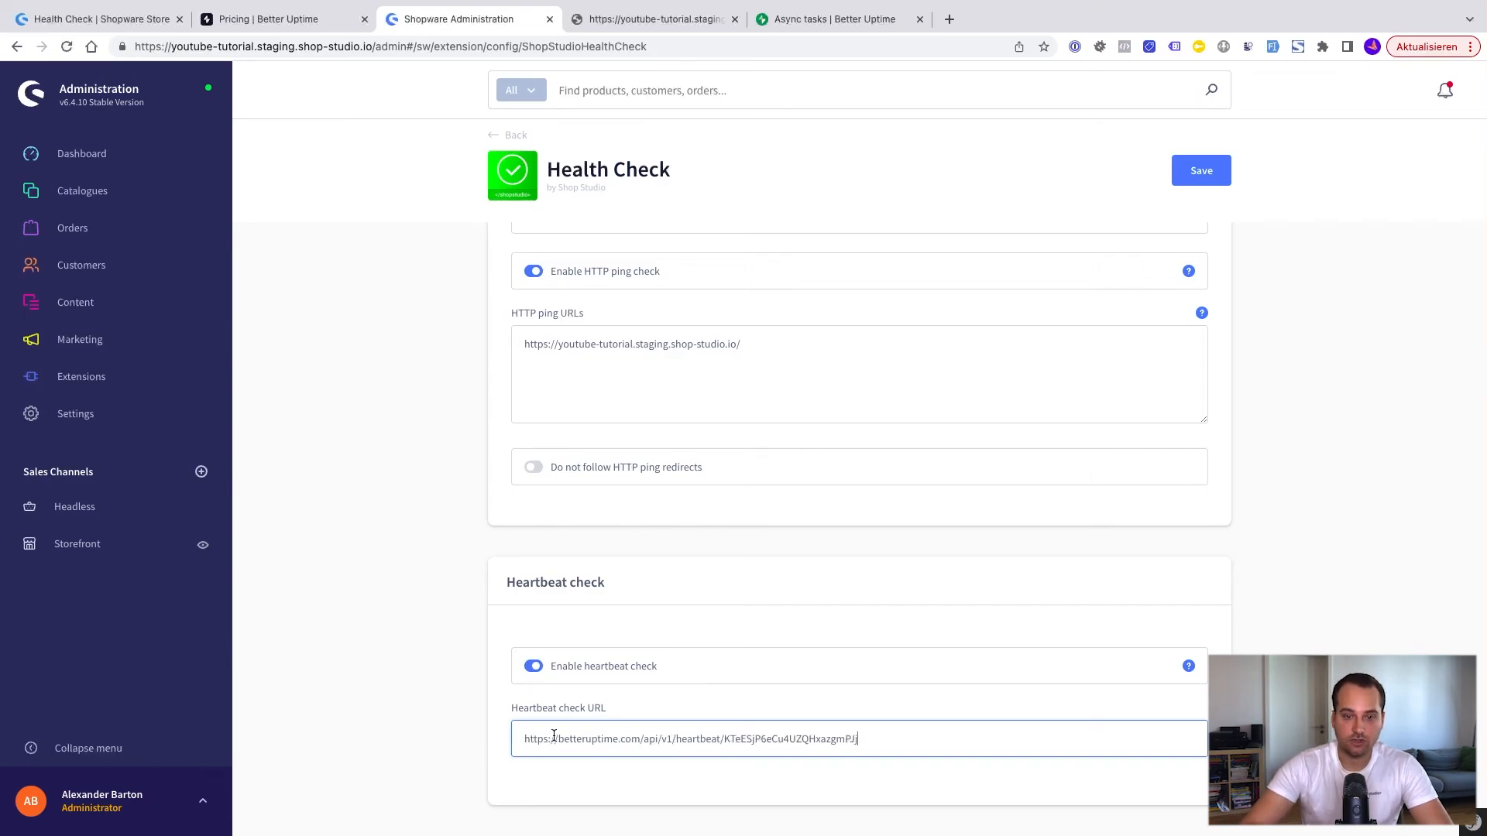
{"action": "left_click", "coordinate": [1221, 183]}
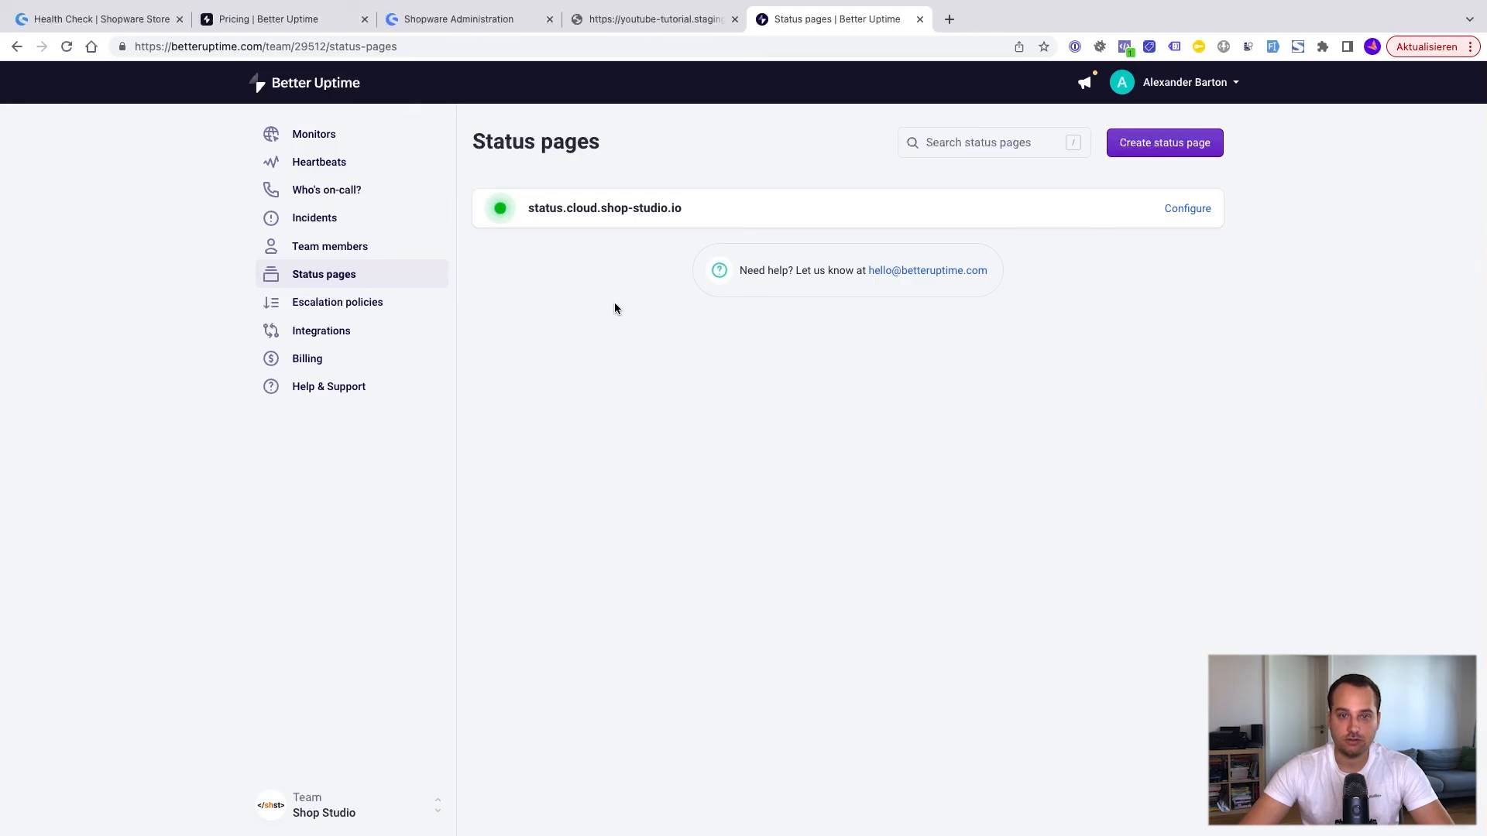
Step: Open the public status page status.cloud.shop-studio.io from Better Uptime's status pages
{"action": "left_click", "coordinate": [596, 217]}
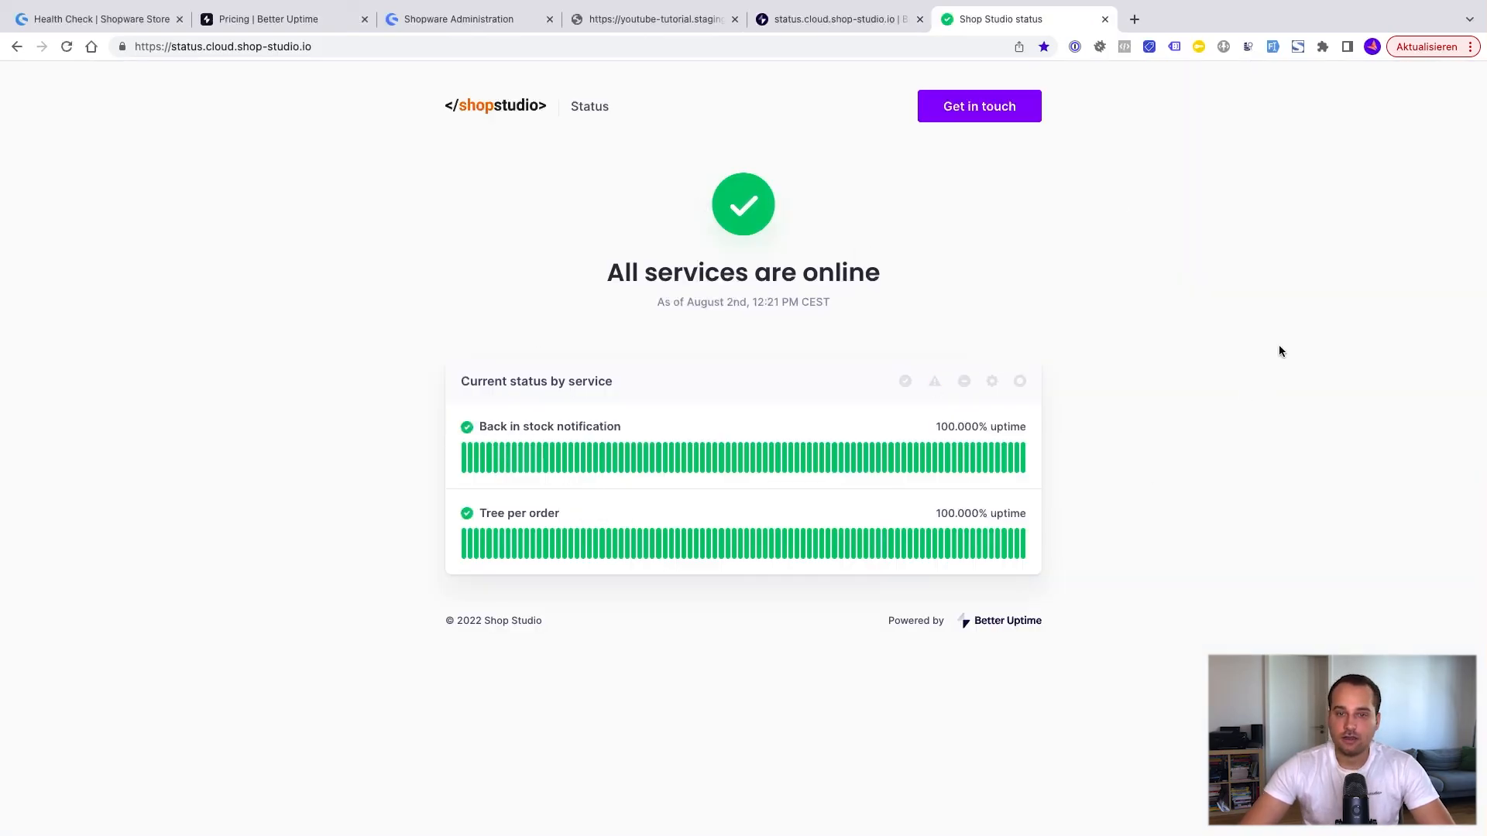